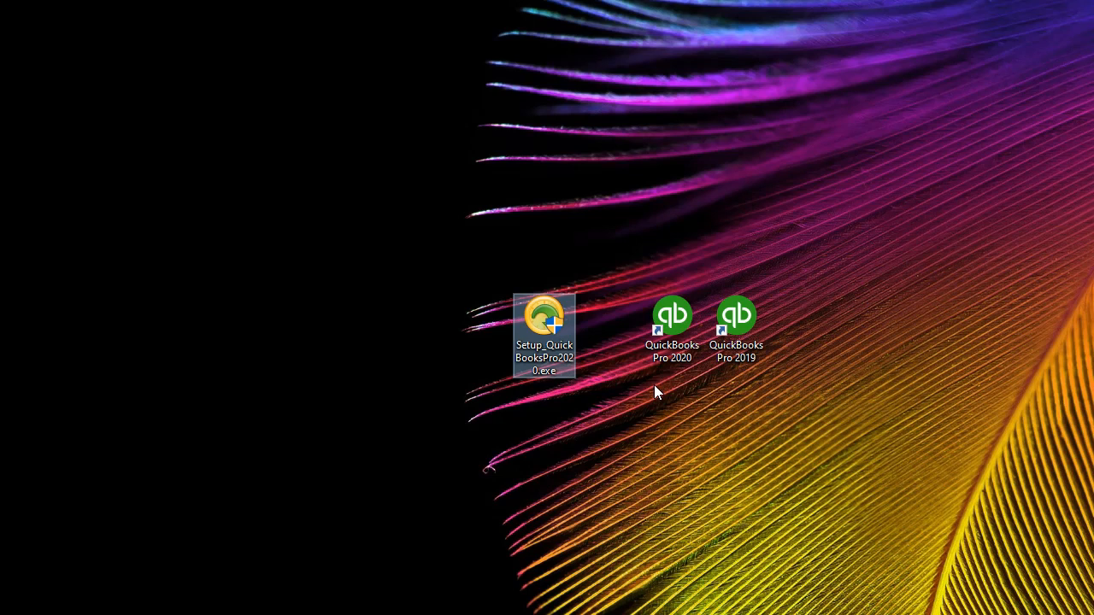
- Clear Setup_QuickBooksPro2020.exe and the QuickBooks Pro 2019 shortcut off the desktop, keeping the QuickBooks Pro 2020 shortcut
click(672, 323)
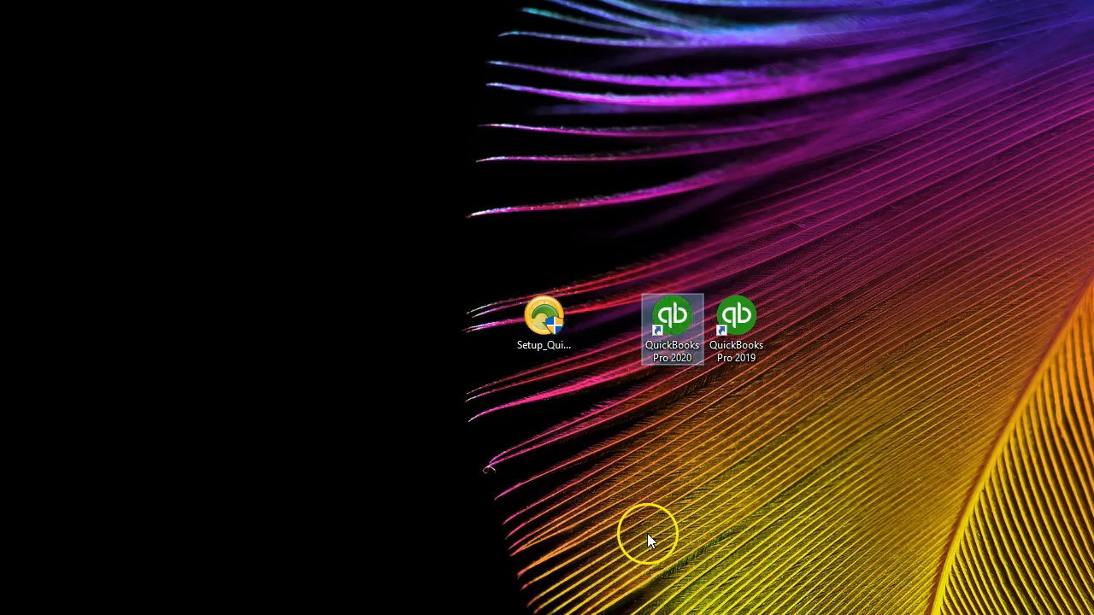
drag(555, 329, 692, 614)
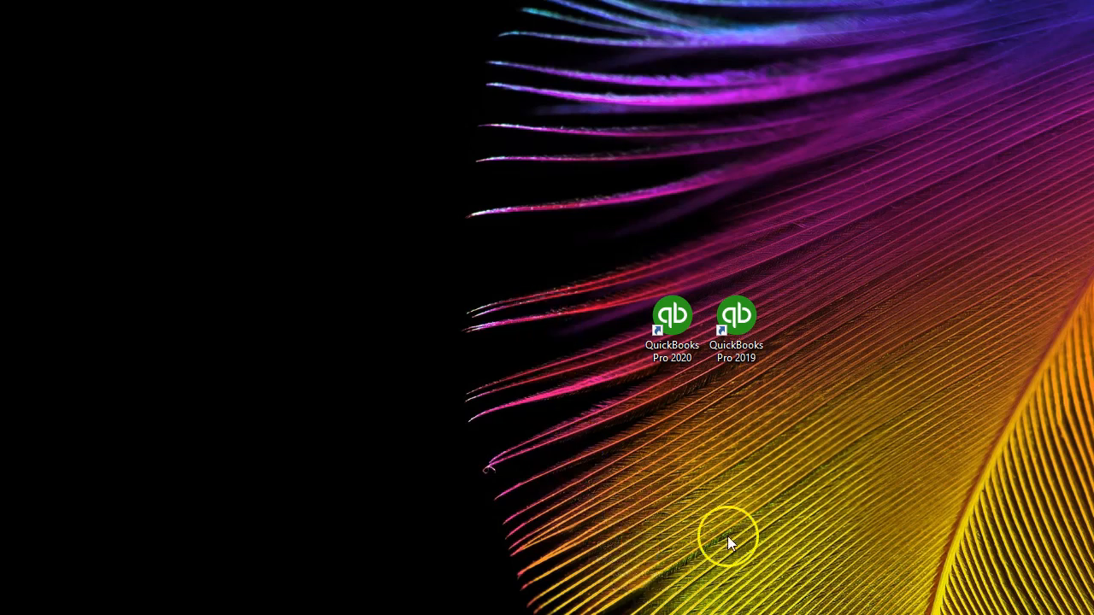
drag(740, 352, 761, 614)
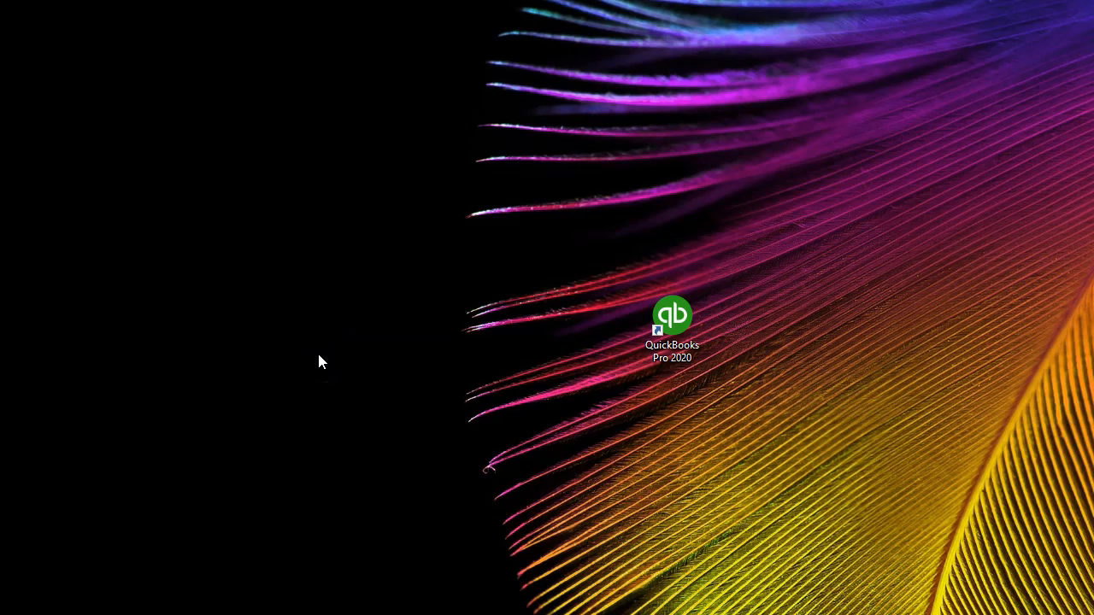
click(651, 330)
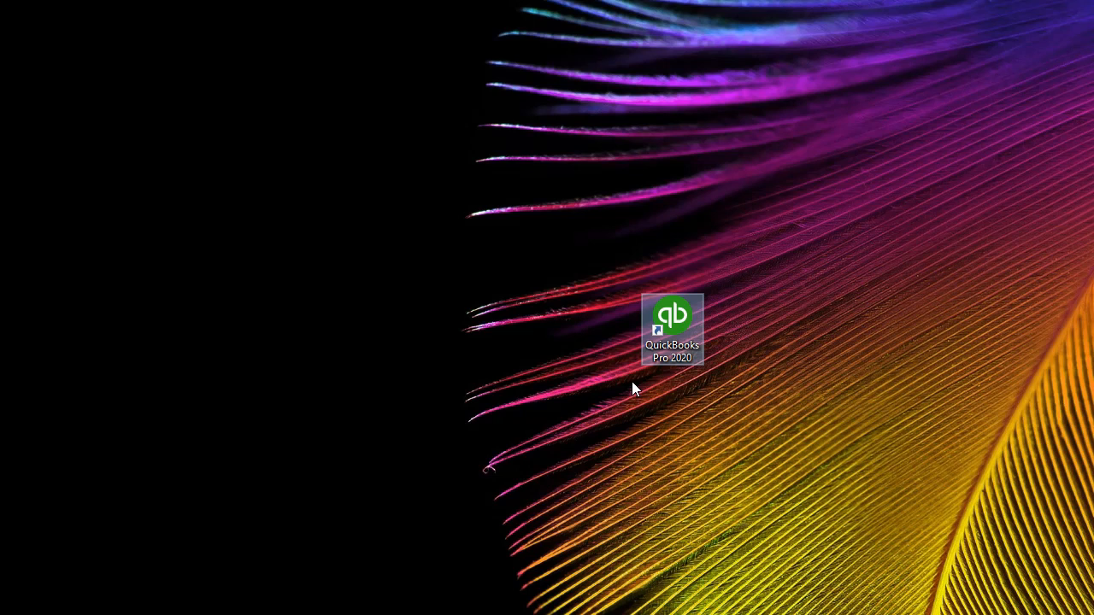
double_click(653, 360)
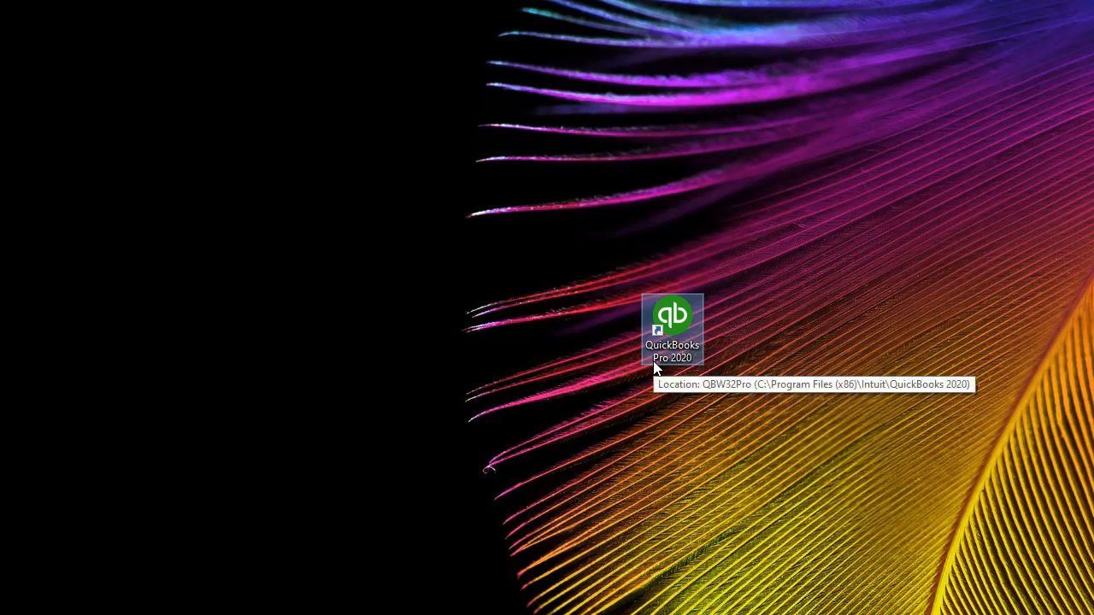
double_click(679, 344)
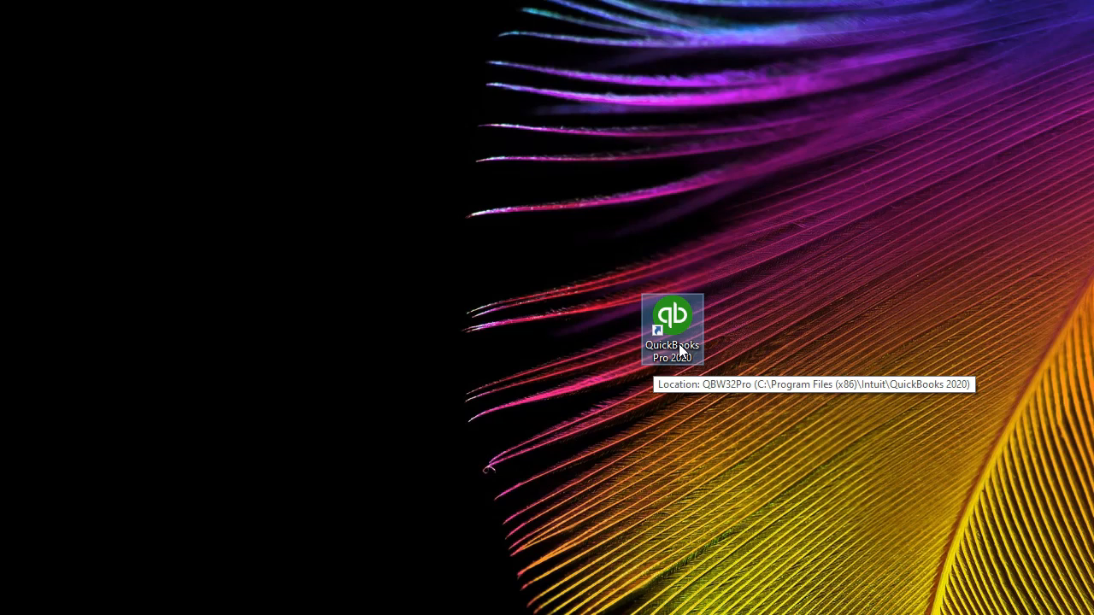
- Create a desktop folder named Get Great Guitars and place it near the QuickBooks Pro 2020 shortcut
right_click(427, 313)
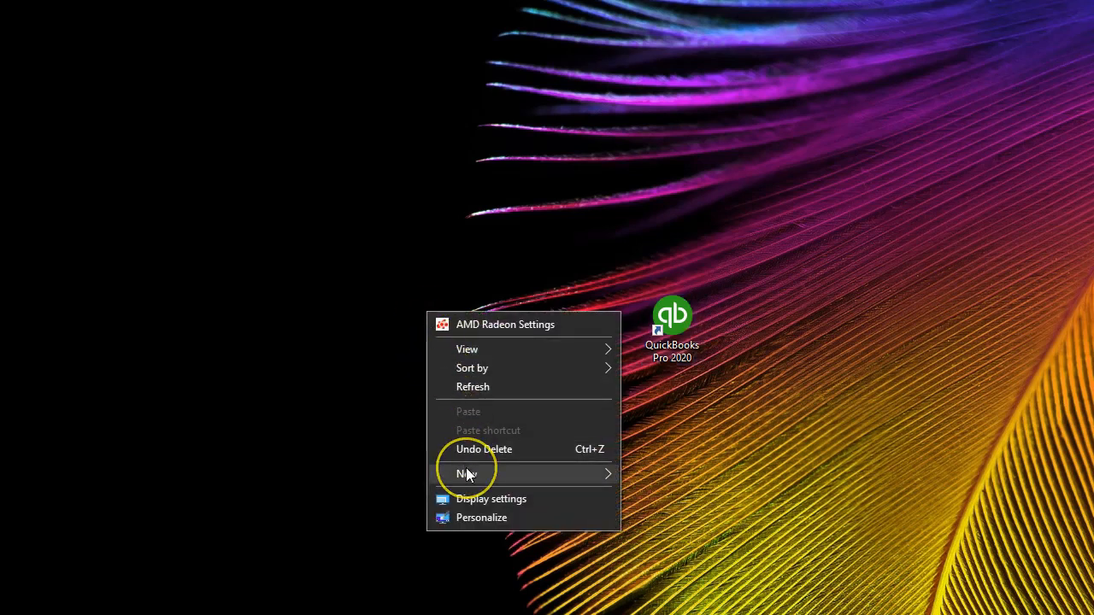
mouse_move(467, 475)
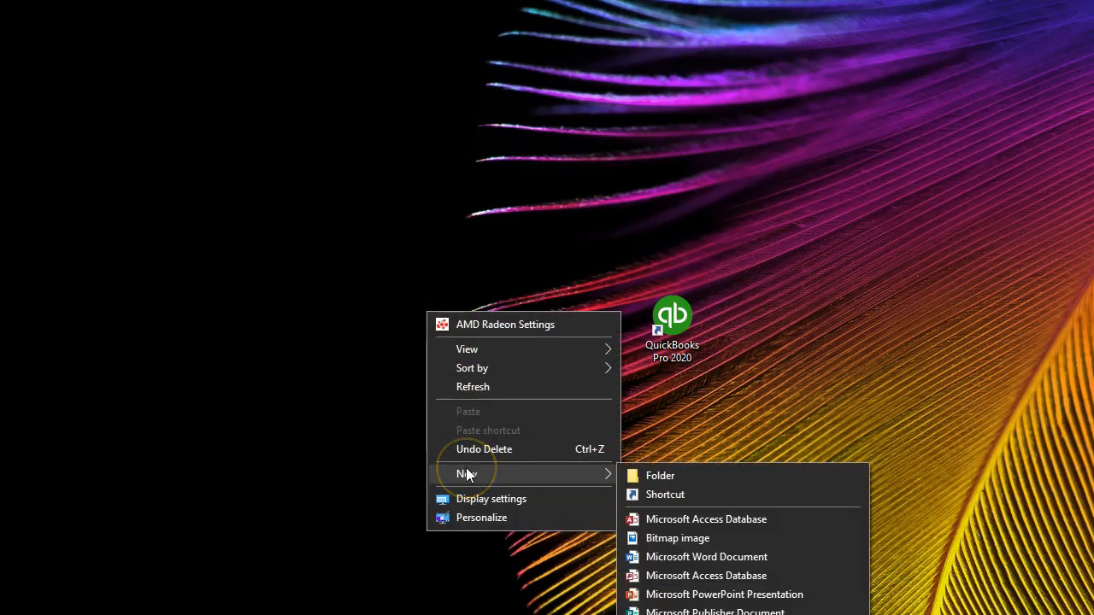
click(628, 475)
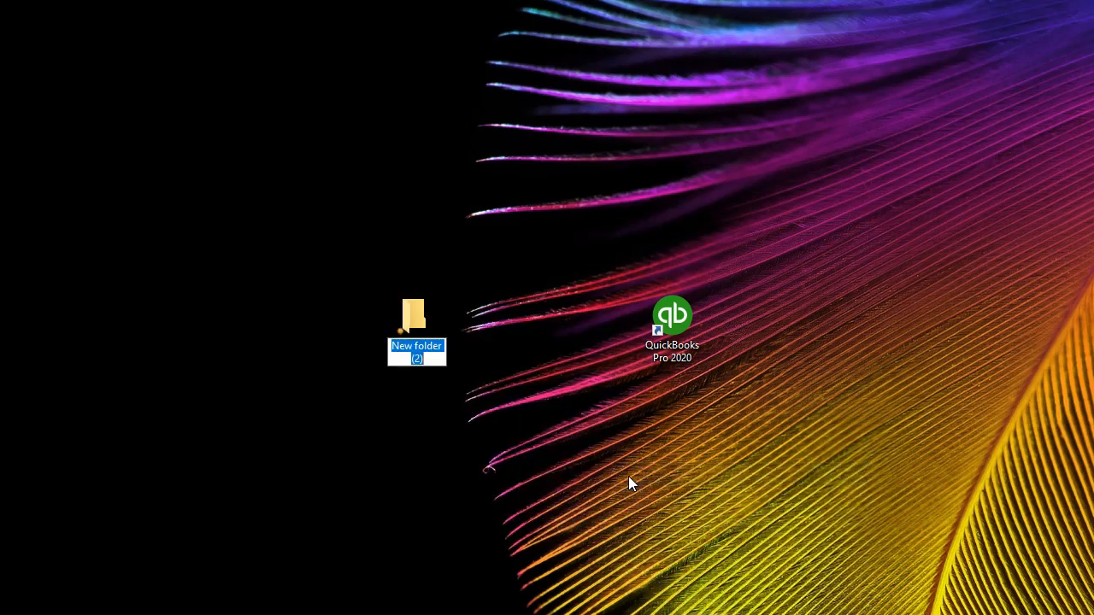
text(Get Great Guitars)
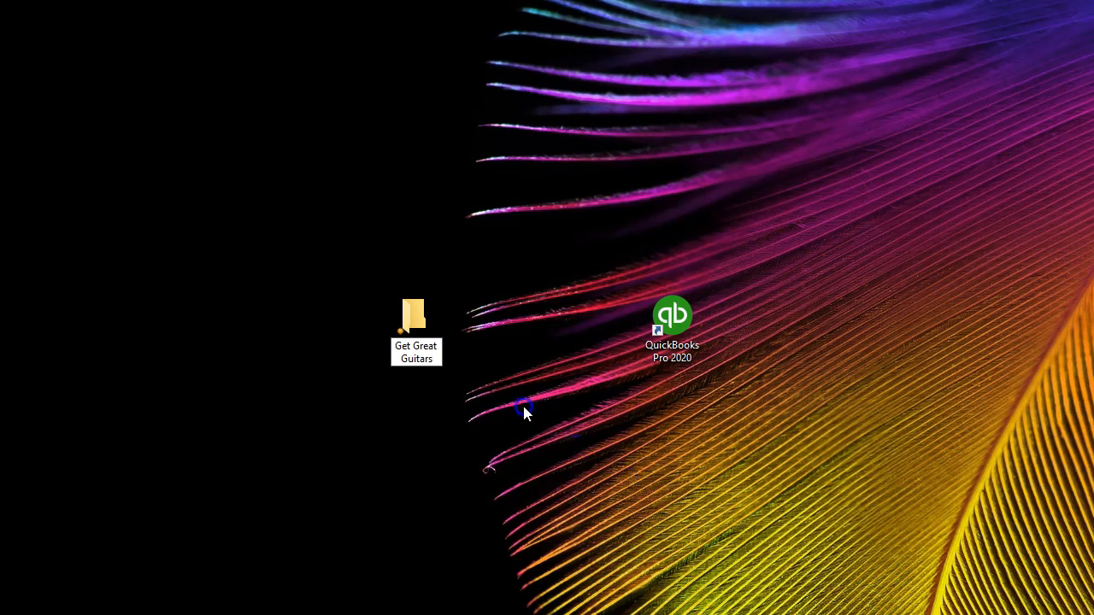
drag(413, 316, 510, 320)
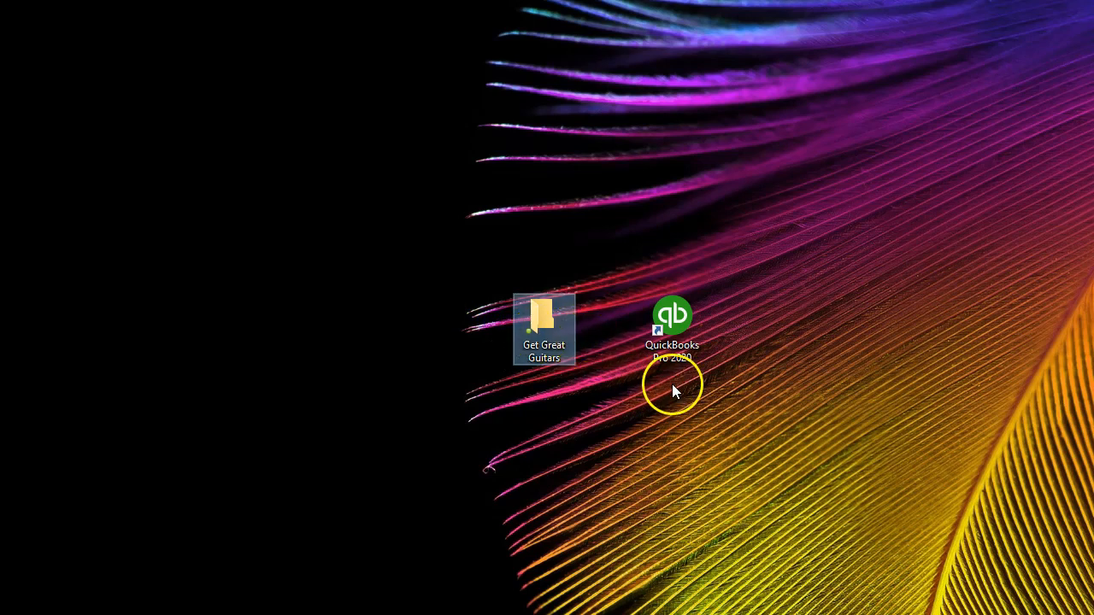
- Launch QuickBooks Pro 2020 and start creating a new company
double_click(681, 327)
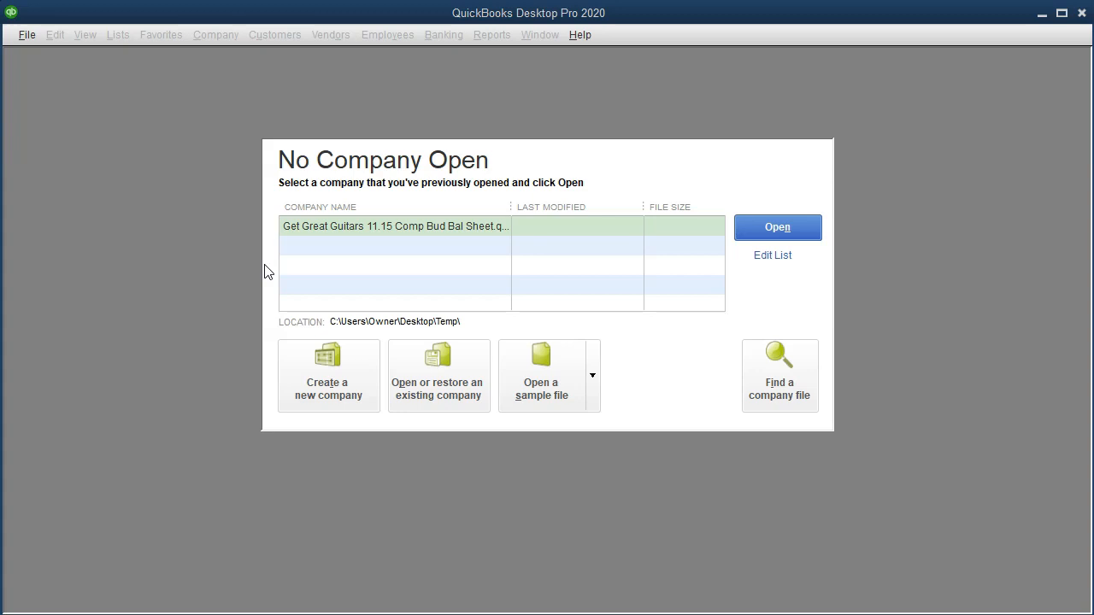
click(26, 34)
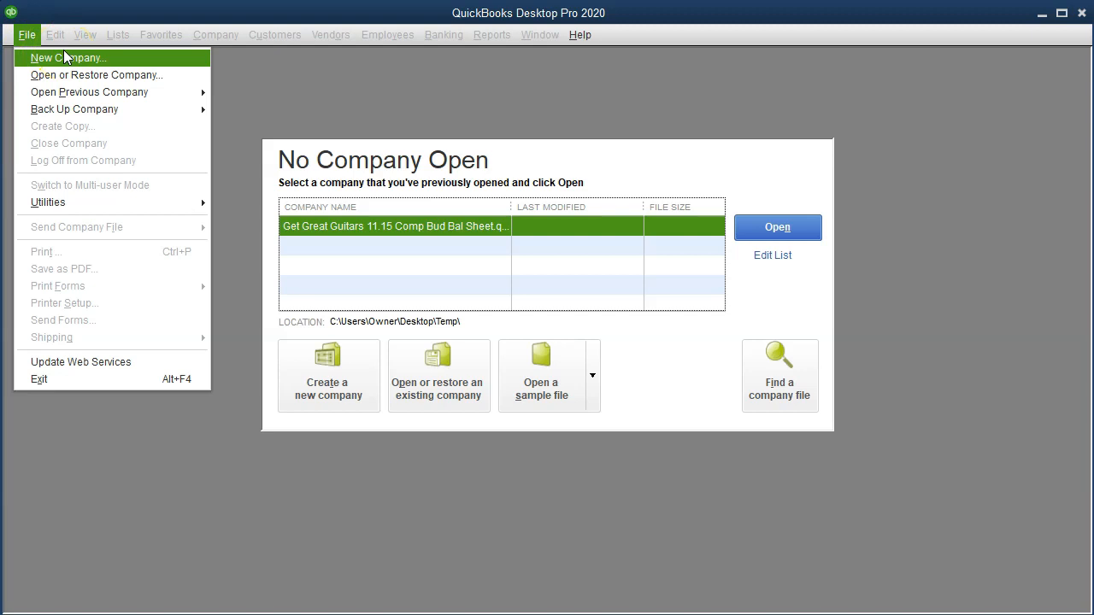
click(450, 96)
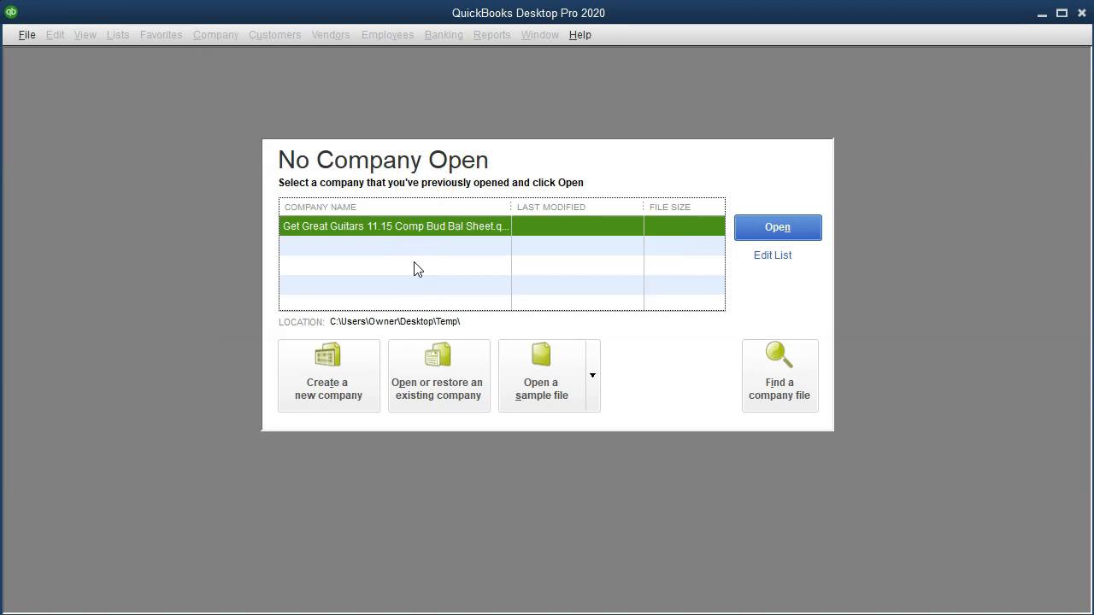
click(389, 245)
click(25, 40)
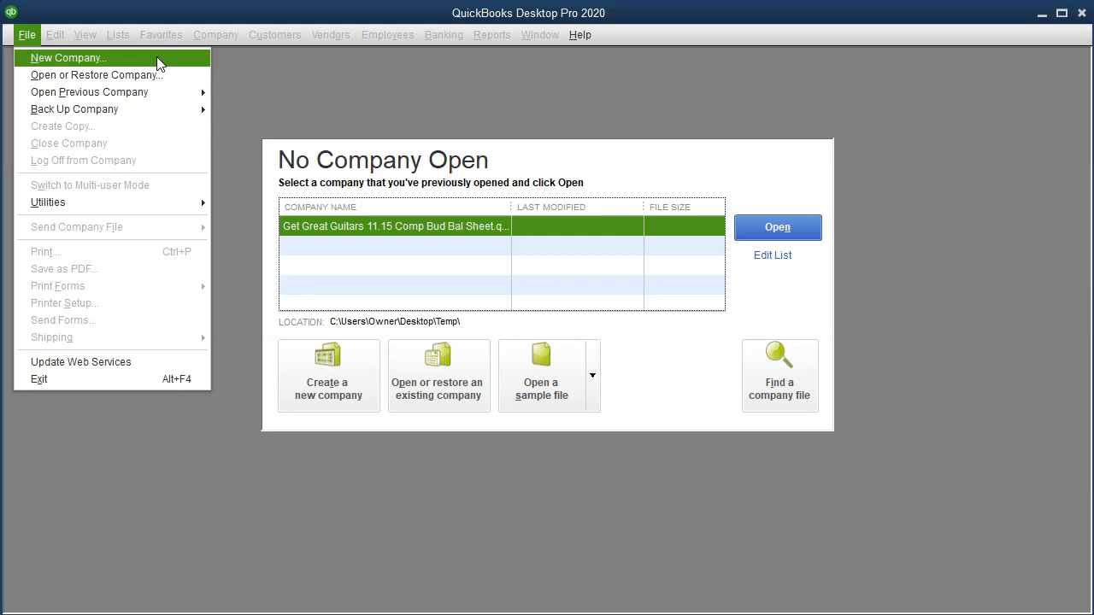
click(68, 58)
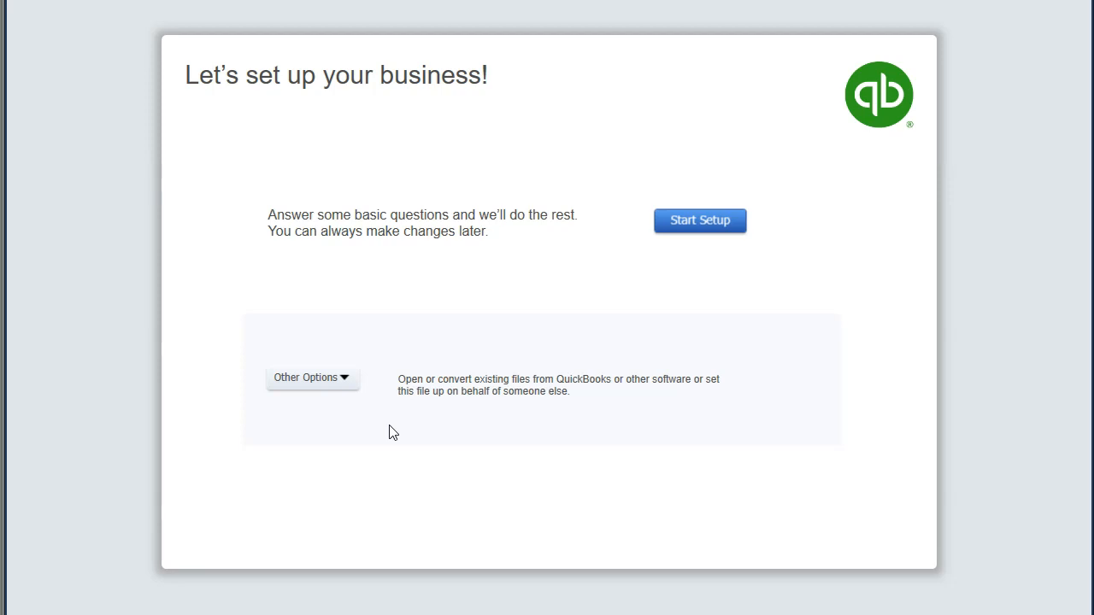
click(414, 428)
click(351, 384)
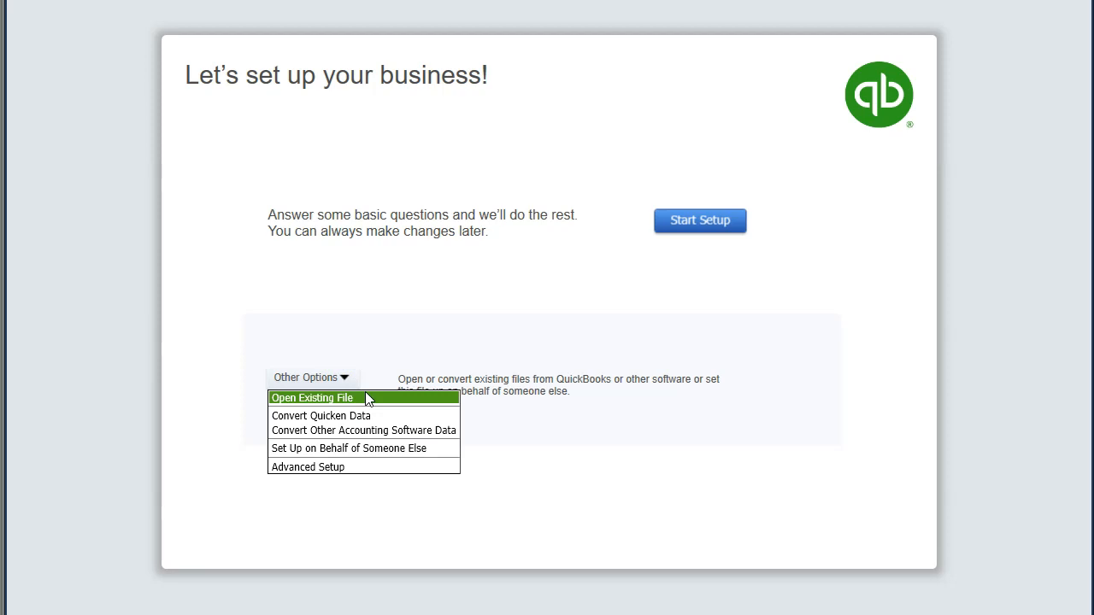
click(388, 418)
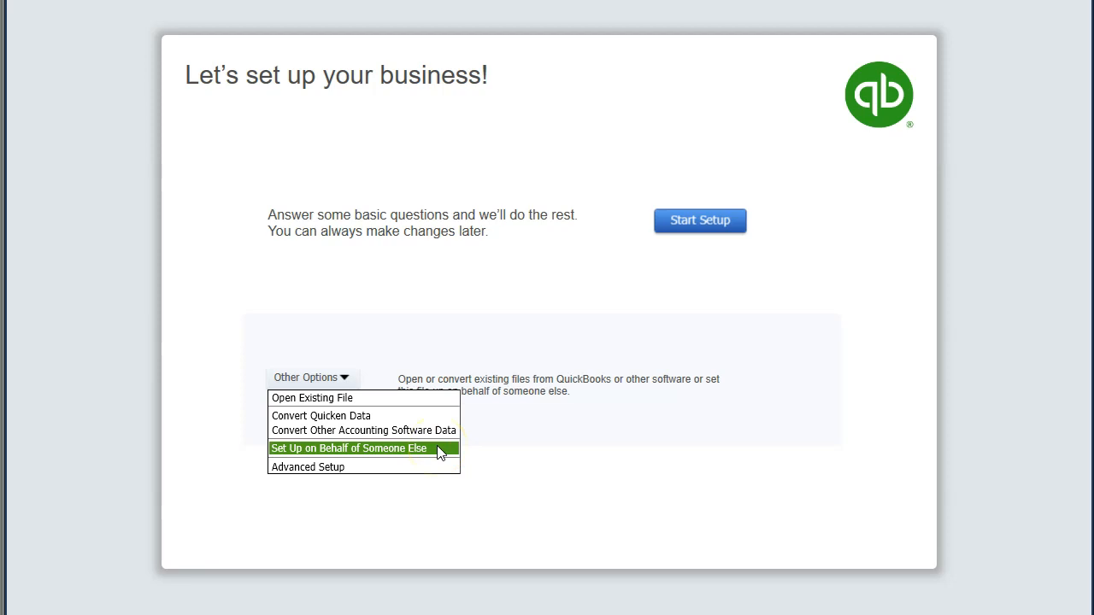
click(470, 280)
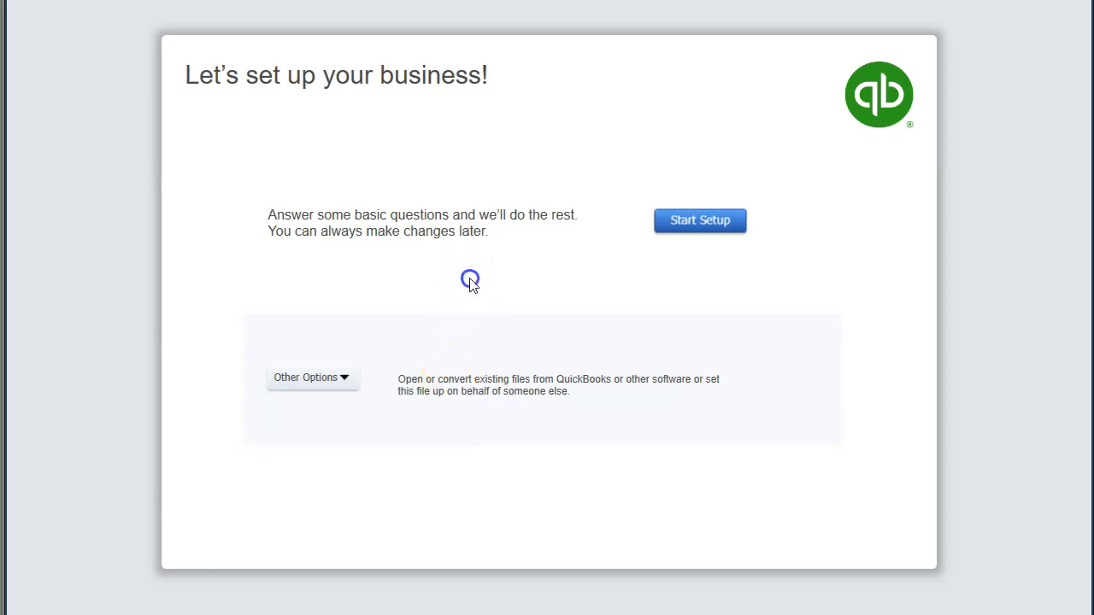
- Start the business setup and enter Get Great Guitars as the business name
click(685, 225)
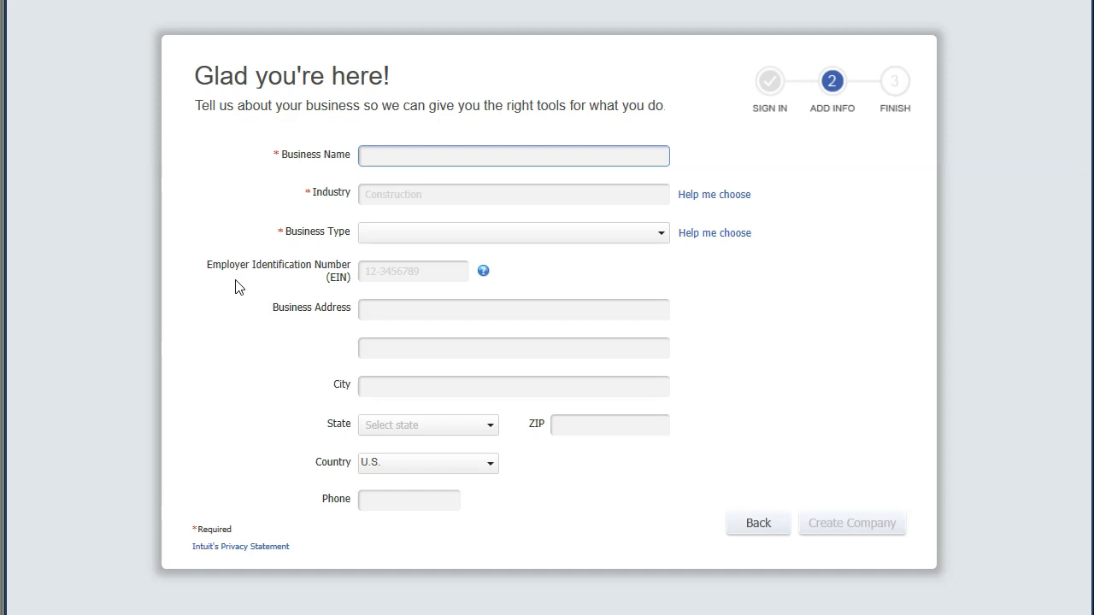
click(401, 157)
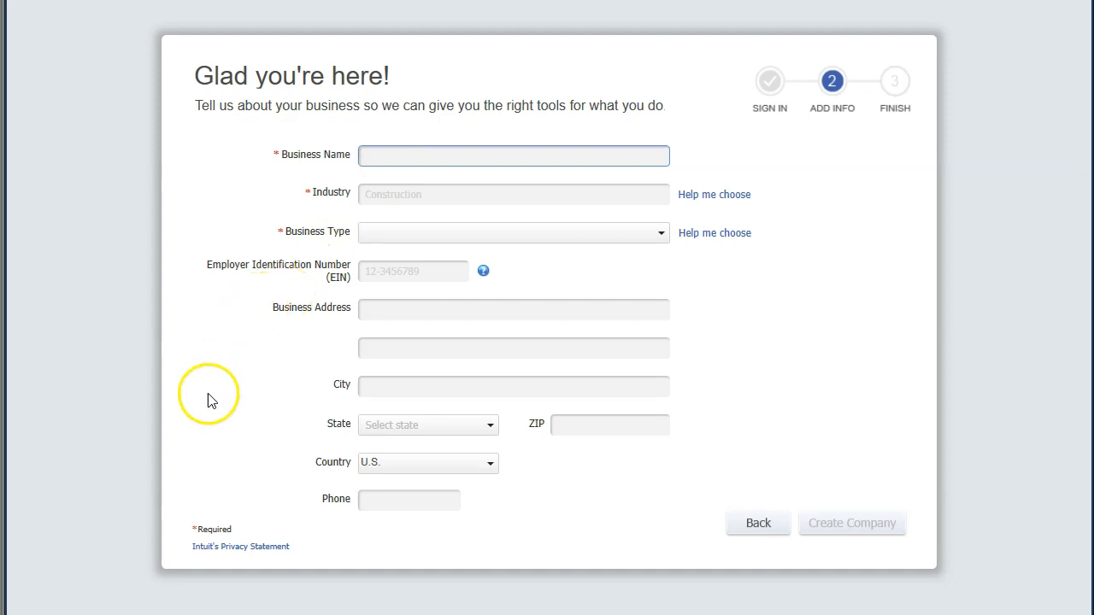
text(Get Great Guitars)
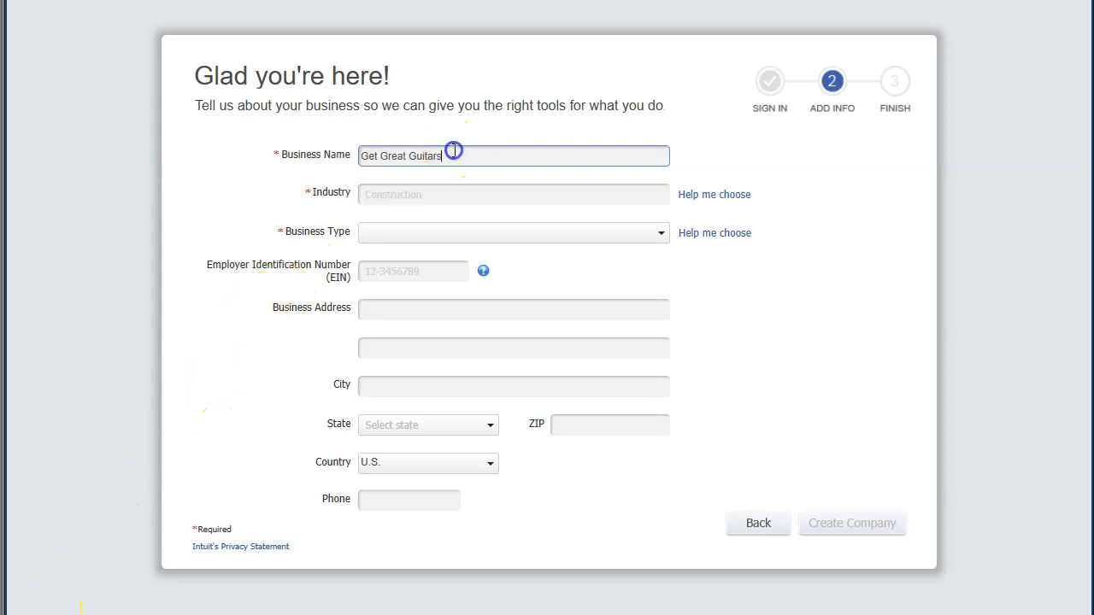
- Compare the recommended accounts of several industries and set the company's industry to Retail Shop or Online Commerce
click(437, 195)
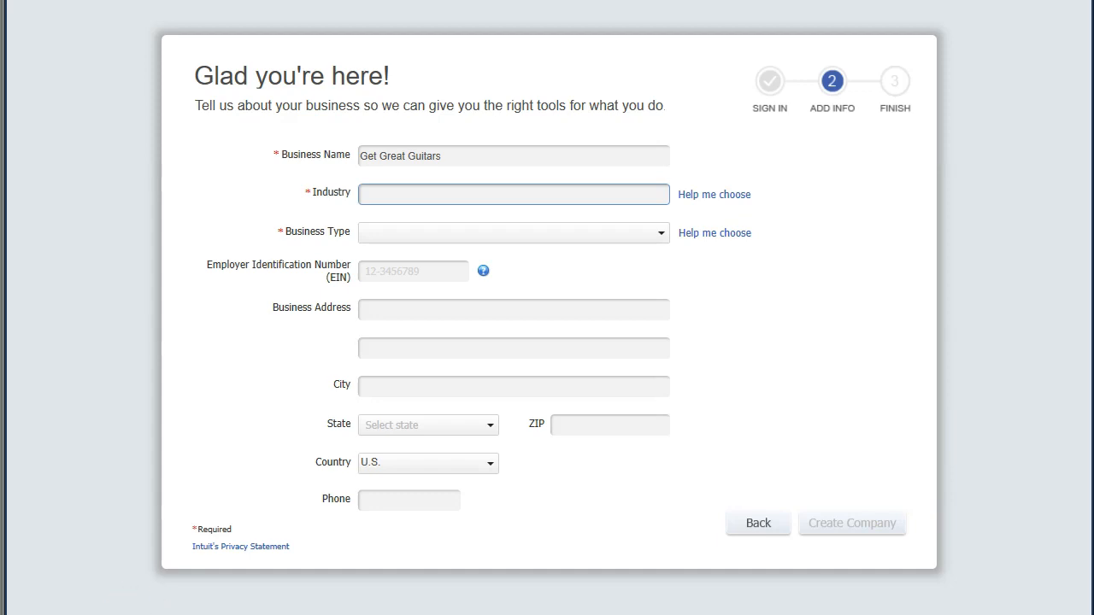
click(742, 202)
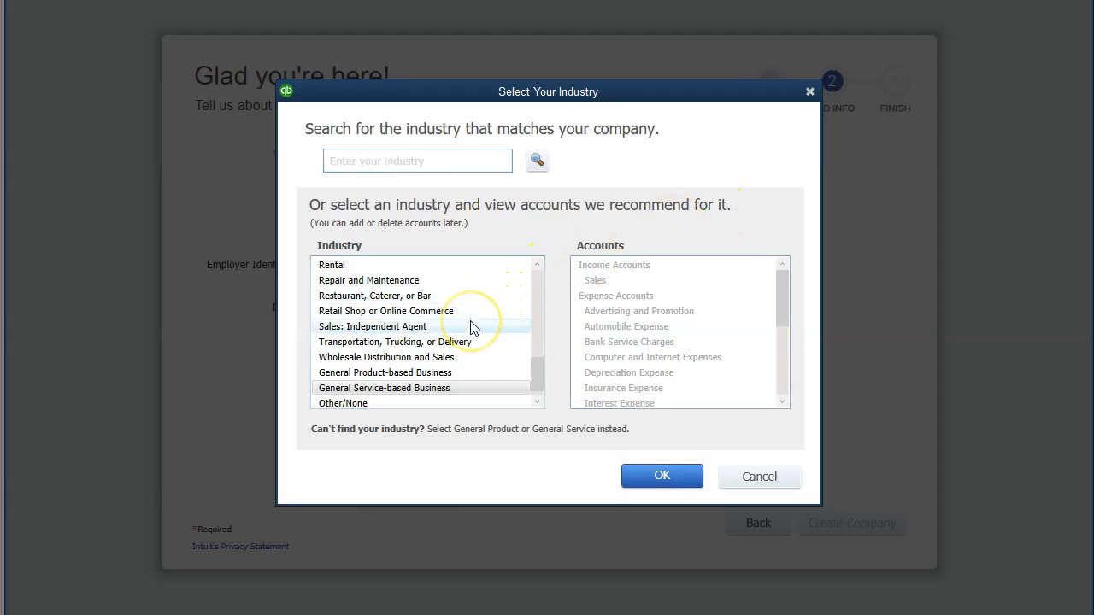
scroll(473, 328, down, 1)
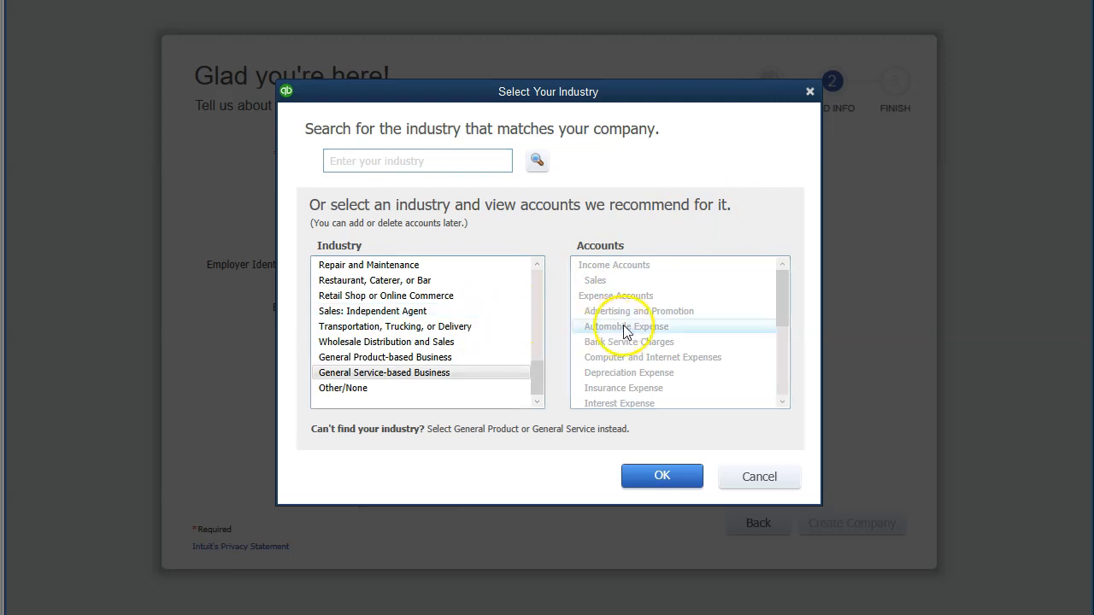
click(473, 327)
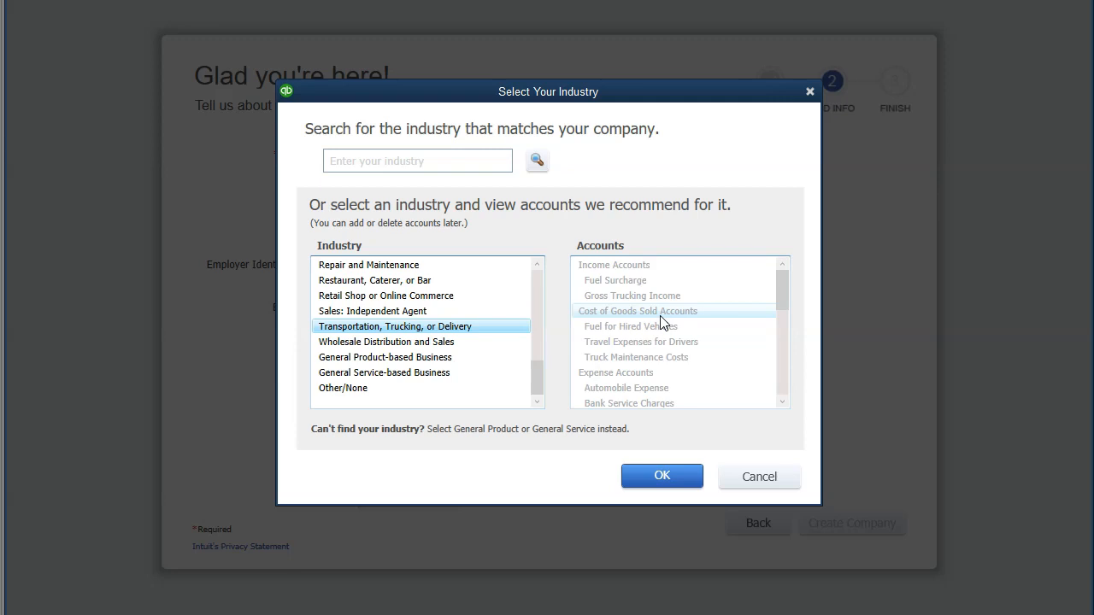
click(437, 388)
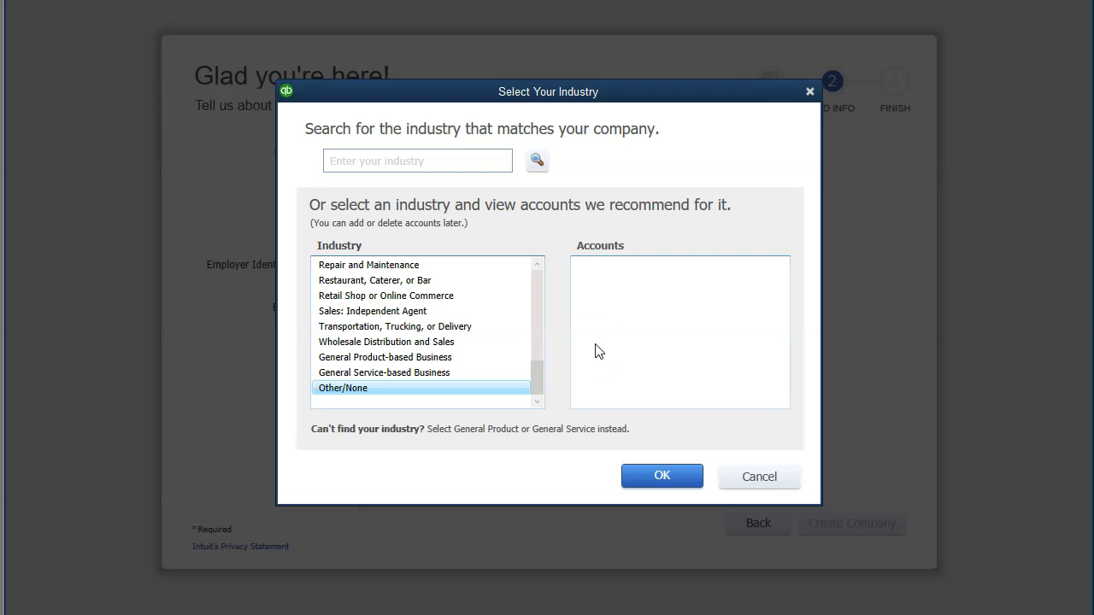
drag(539, 375, 528, 282)
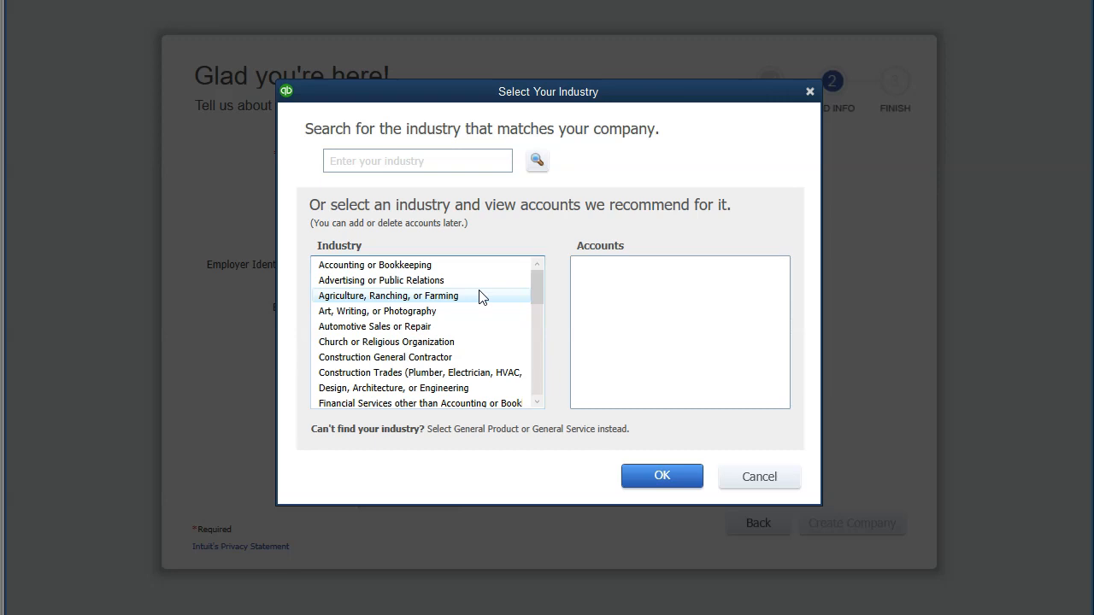
click(458, 321)
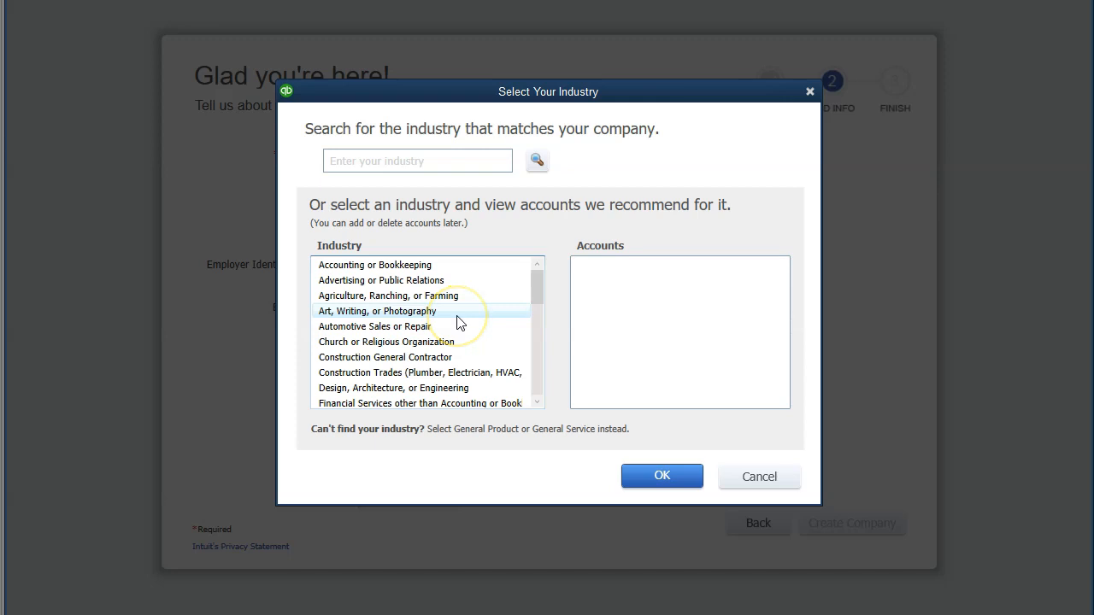
click(456, 319)
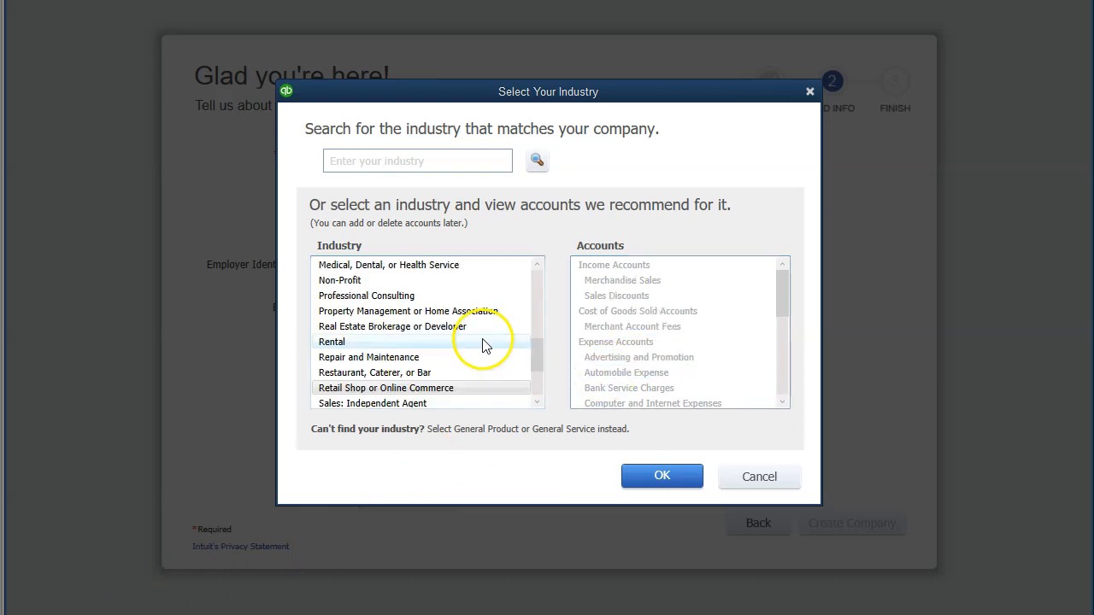
scroll(481, 340, down, 1)
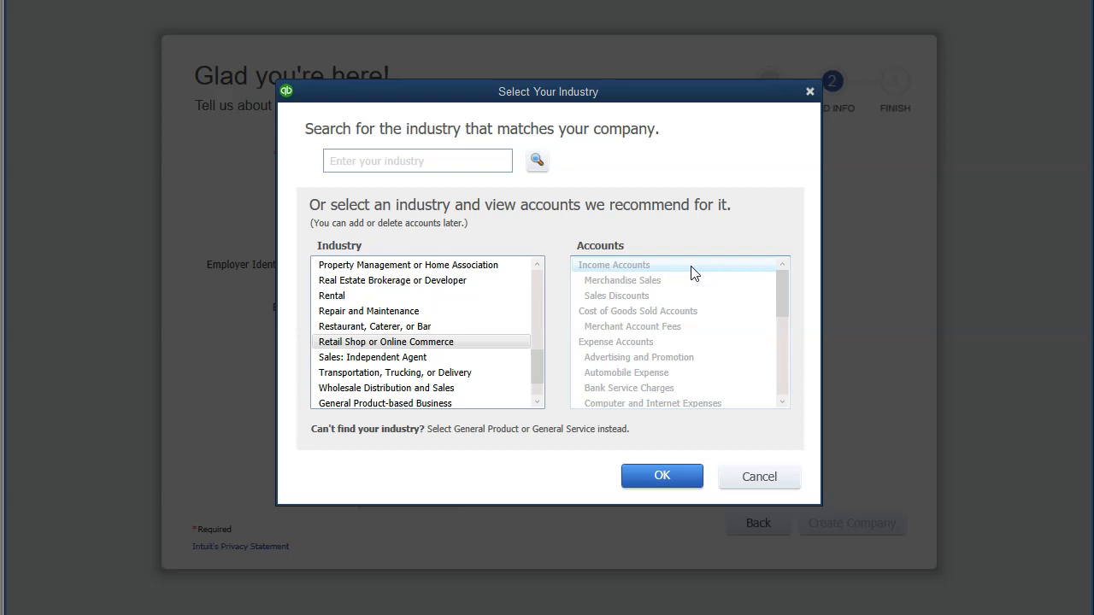
click(682, 313)
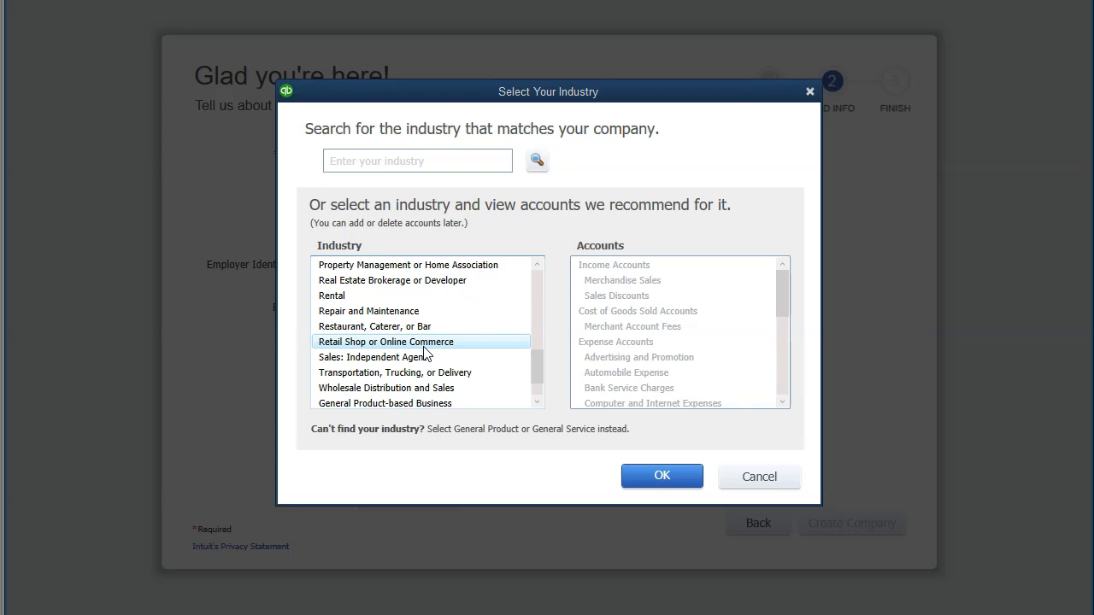
click(675, 486)
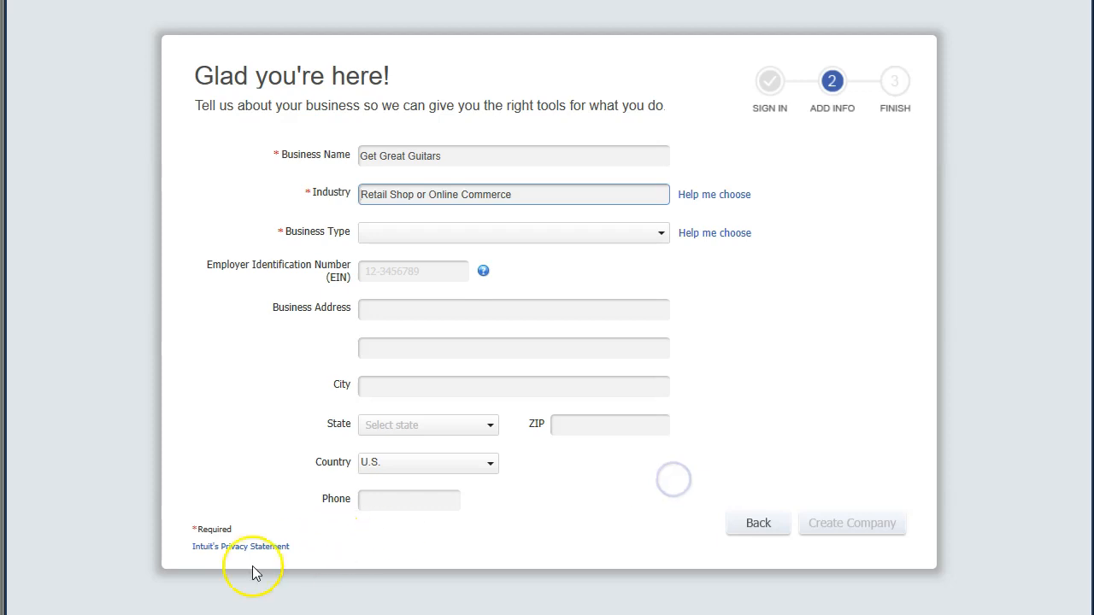
- Review the company type descriptions and set the business type to Sole Proprietorship
click(662, 239)
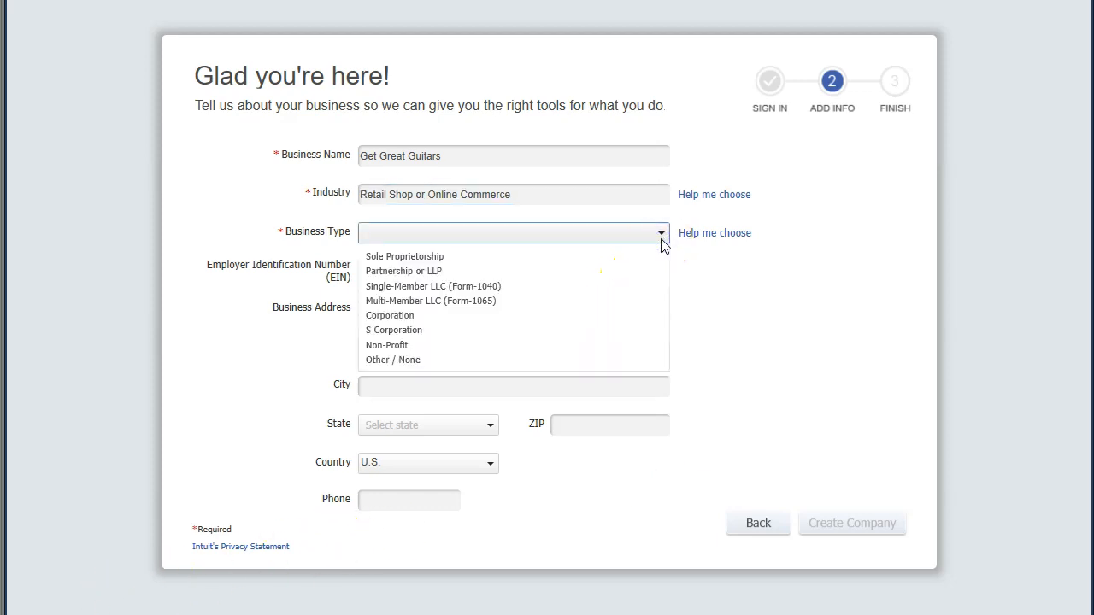
click(718, 244)
click(718, 245)
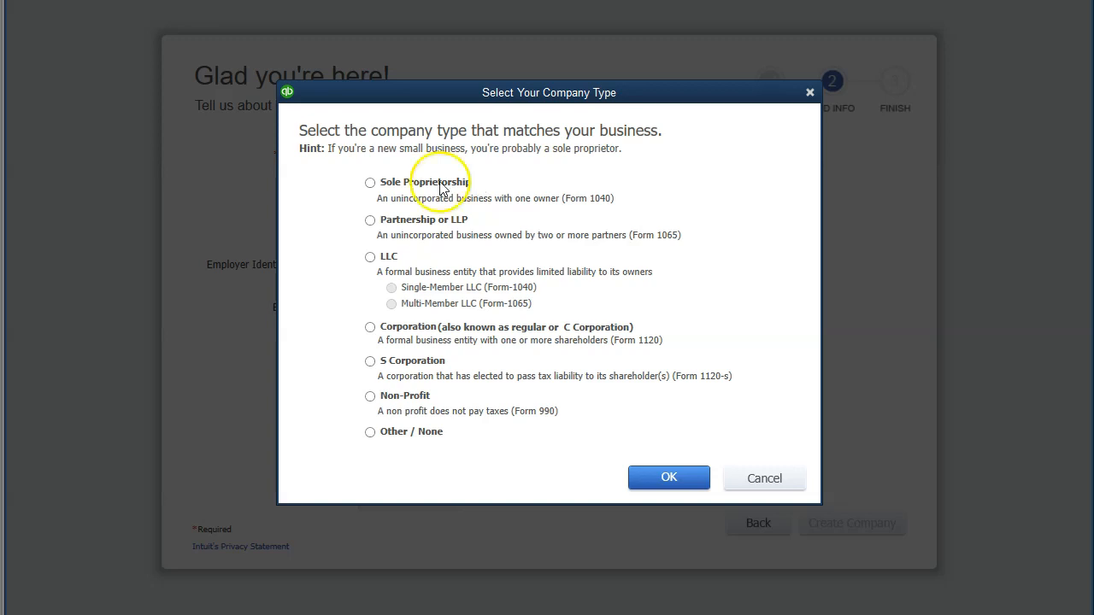
click(370, 183)
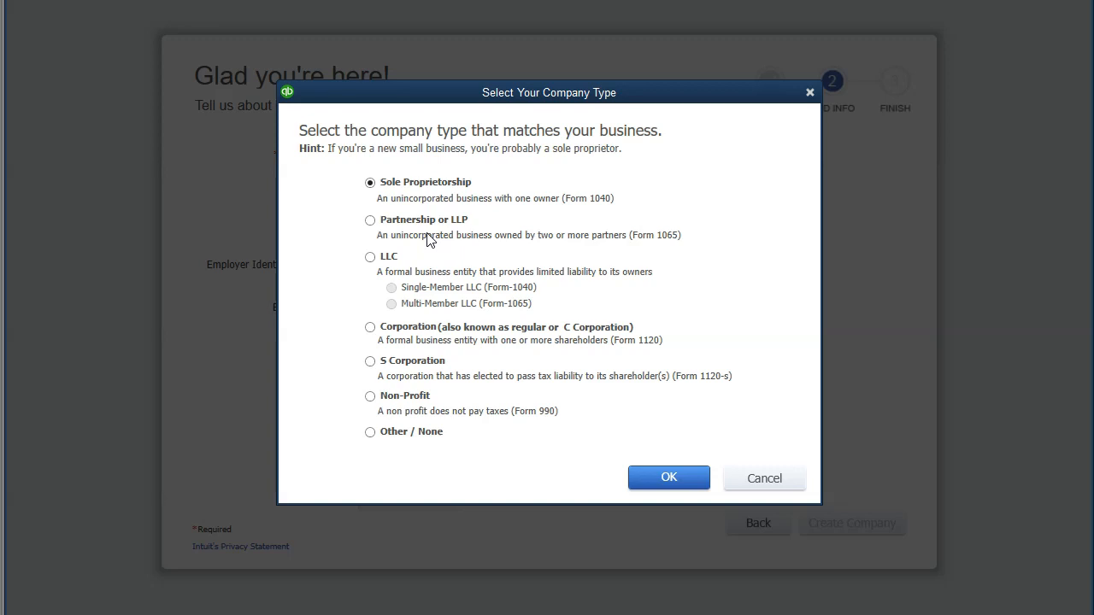
click(408, 259)
click(643, 477)
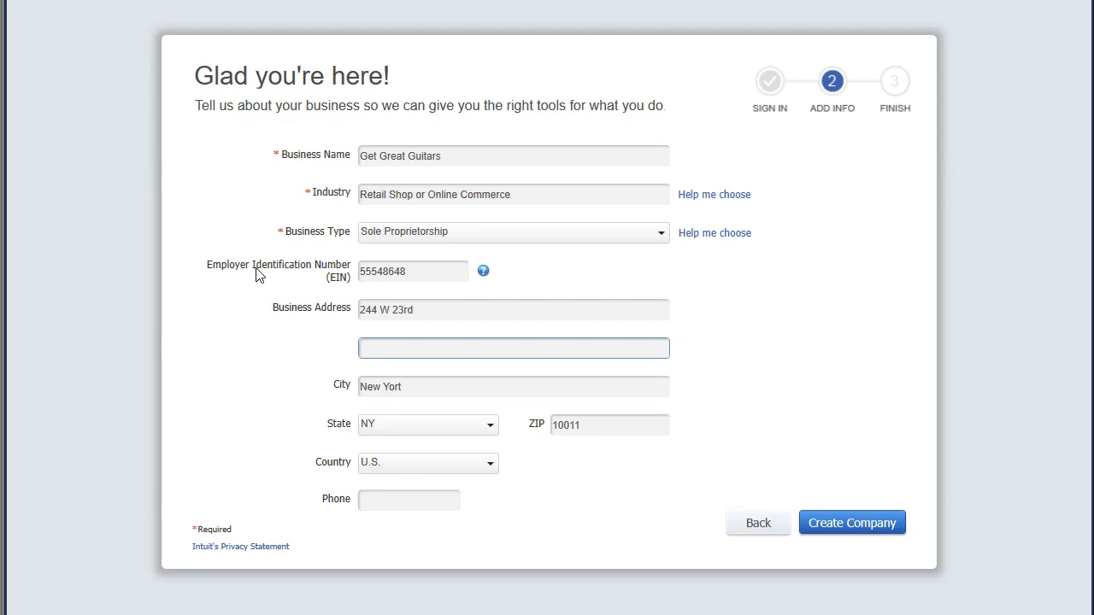
click(272, 279)
click(284, 290)
click(291, 341)
click(359, 336)
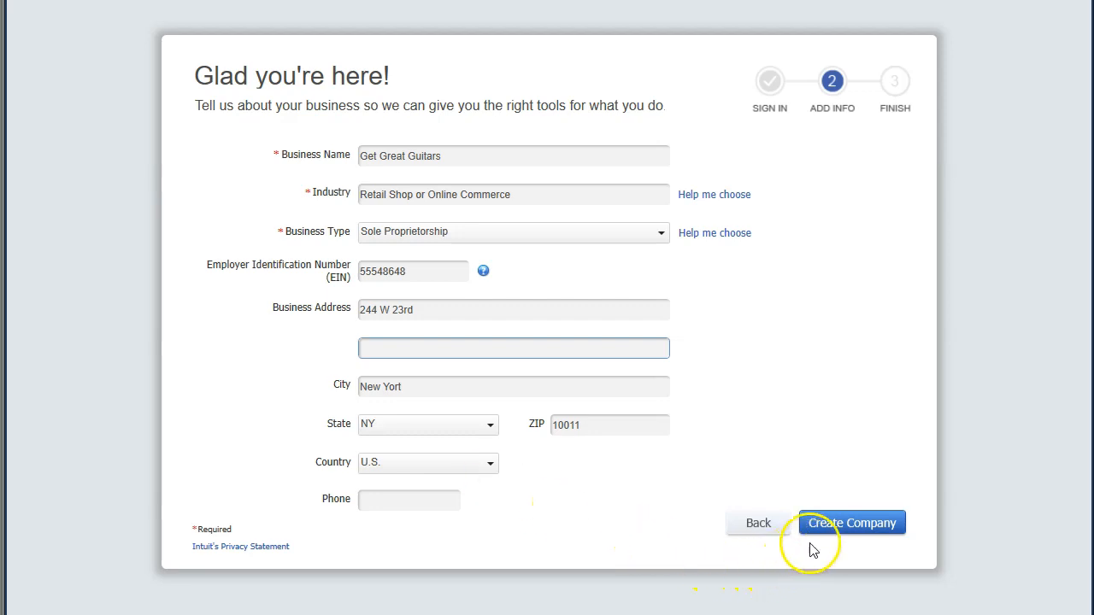
- Try to create the company, dismiss the tax ID warning and add the missing digit to the Employer Identification Number
click(849, 525)
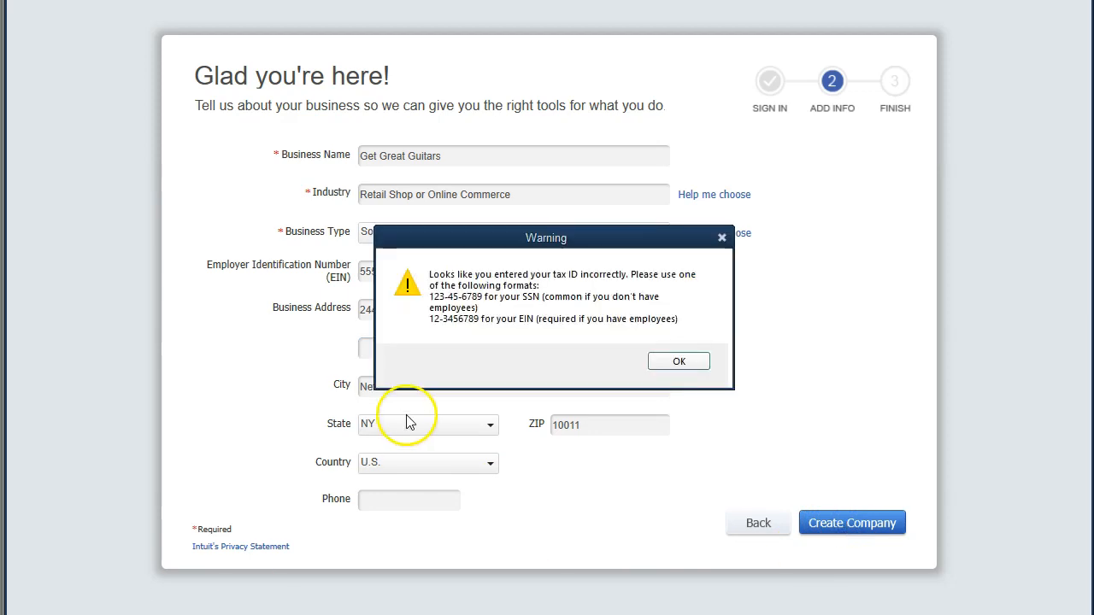
click(675, 362)
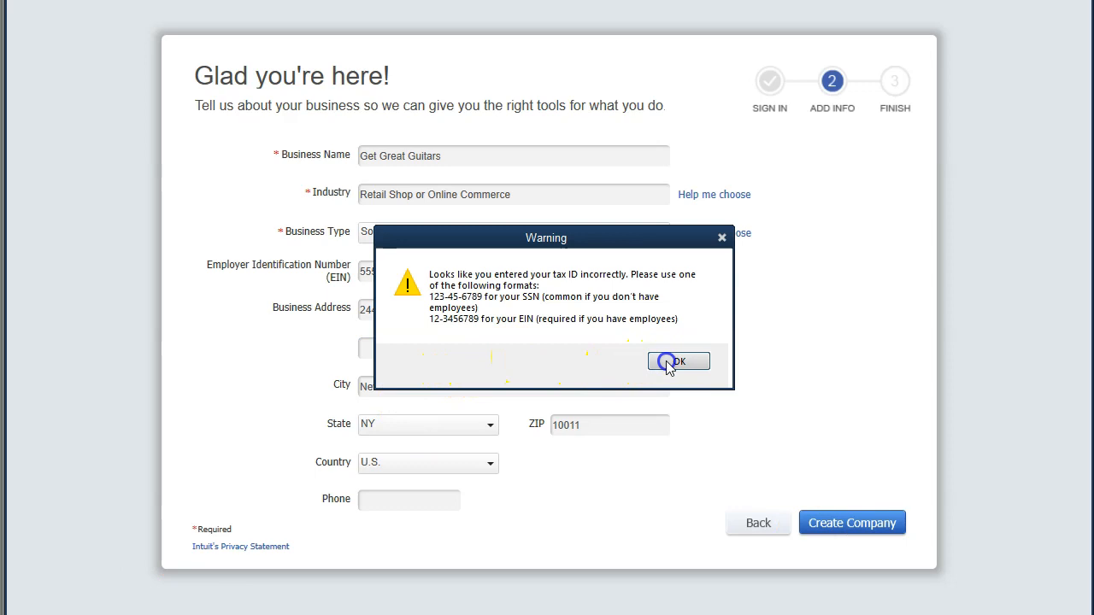
click(429, 265)
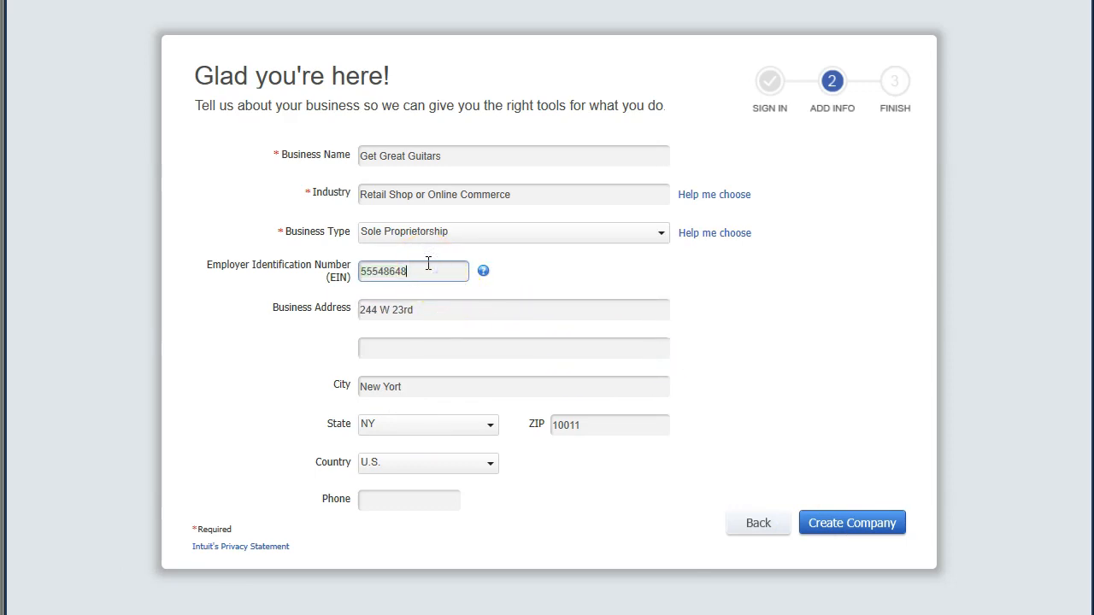
text(8)
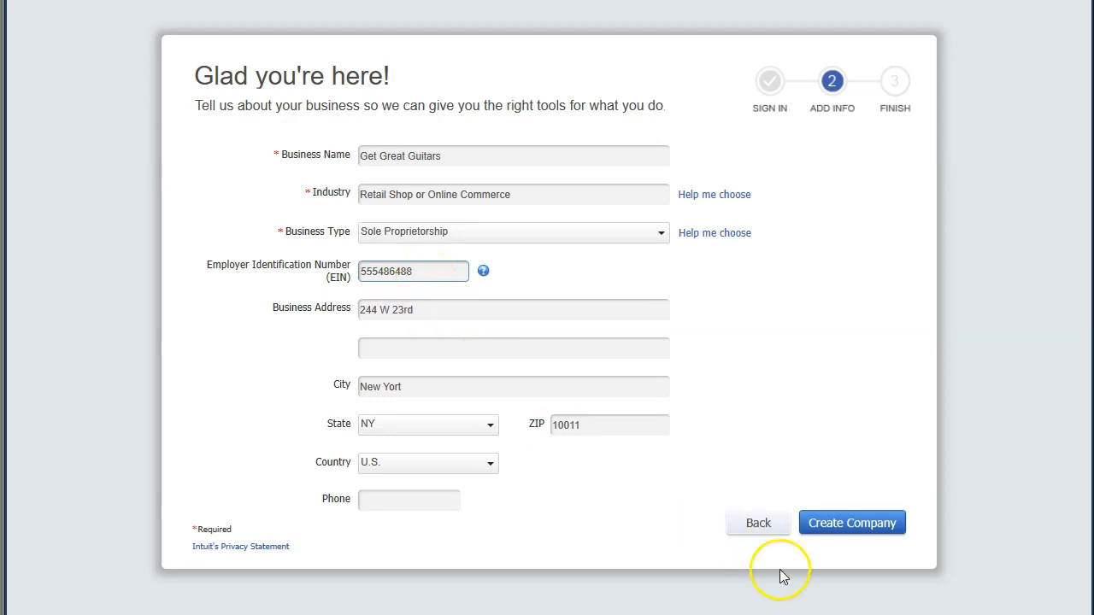
- Create the company and save its file as Get Great Guitars.qbw in the desktop folder Get Great Guitars
click(874, 525)
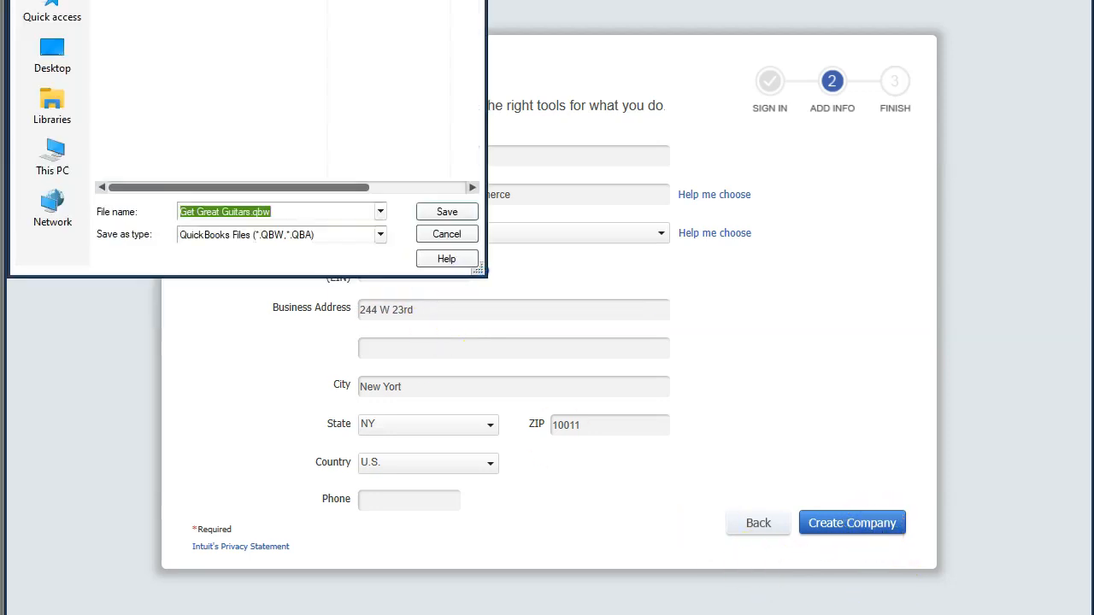
drag(557, 101, 580, 115)
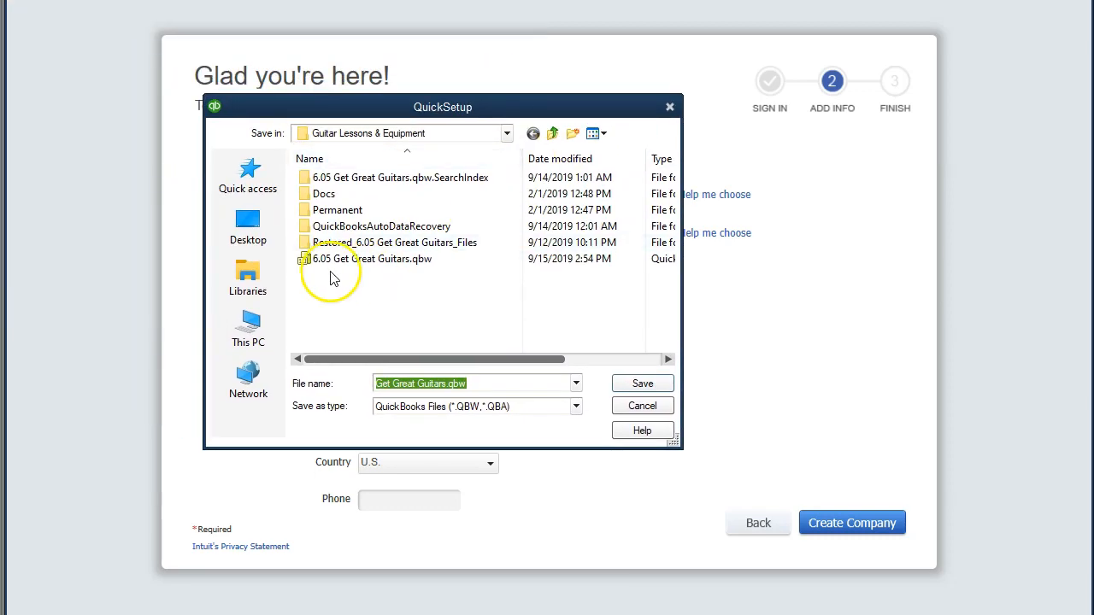
click(251, 231)
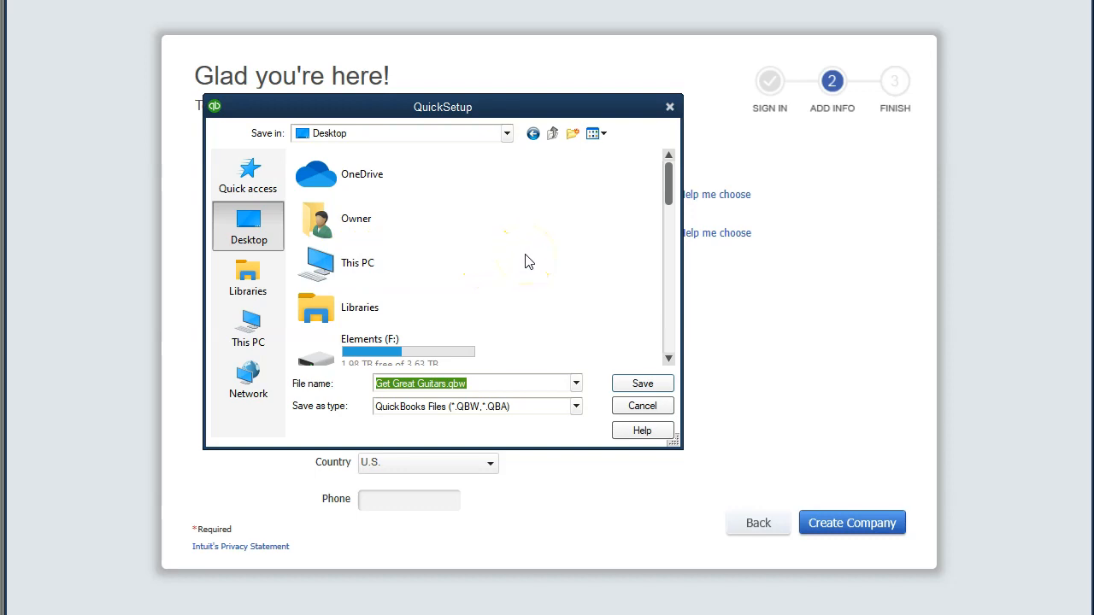
scroll(528, 261, down, 5)
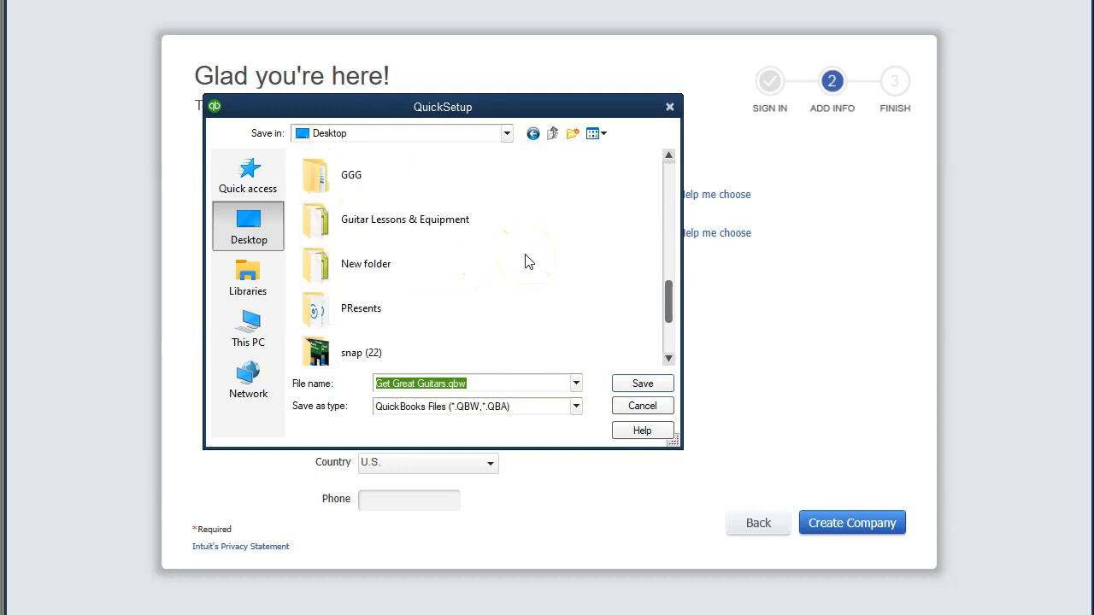
scroll(527, 261, down, 2)
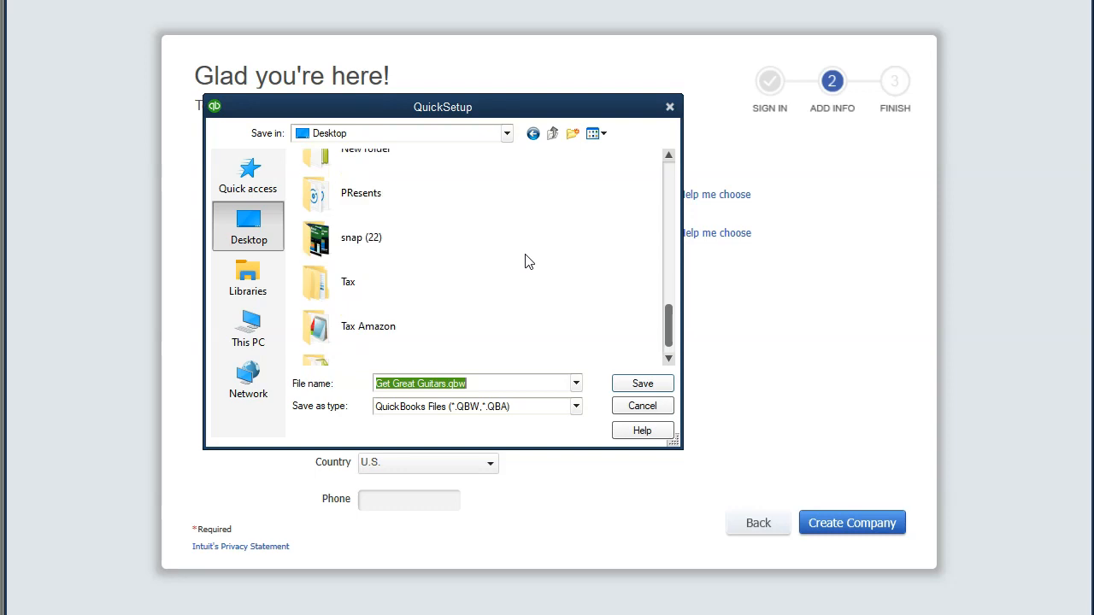
scroll(527, 262, up, 2)
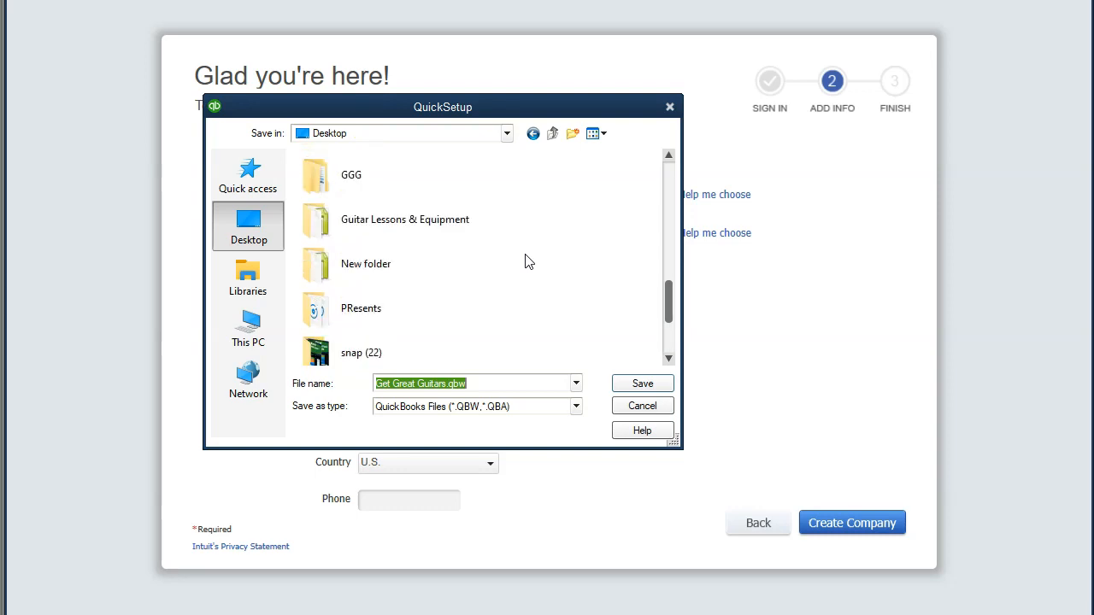
scroll(528, 262, up, 5)
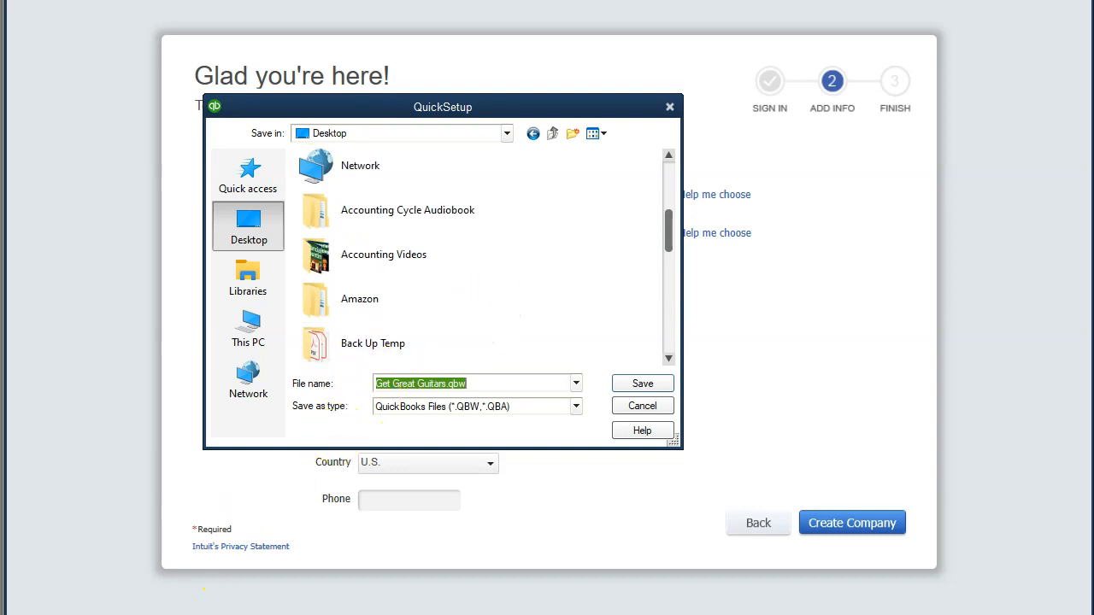
click(201, 613)
scroll(310, 213, down, 4)
double_click(310, 214)
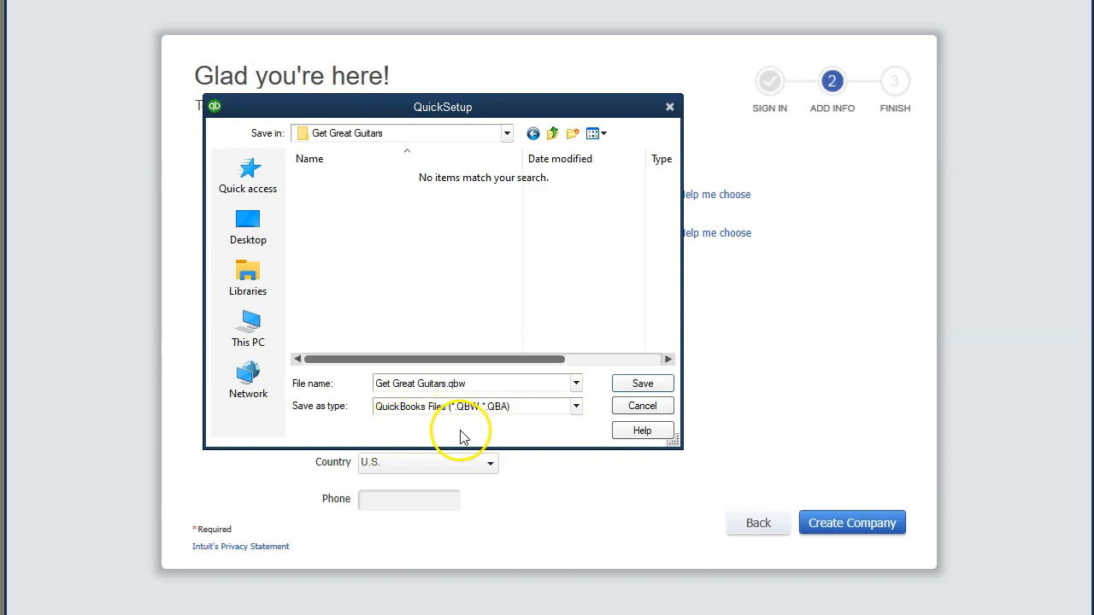
click(622, 384)
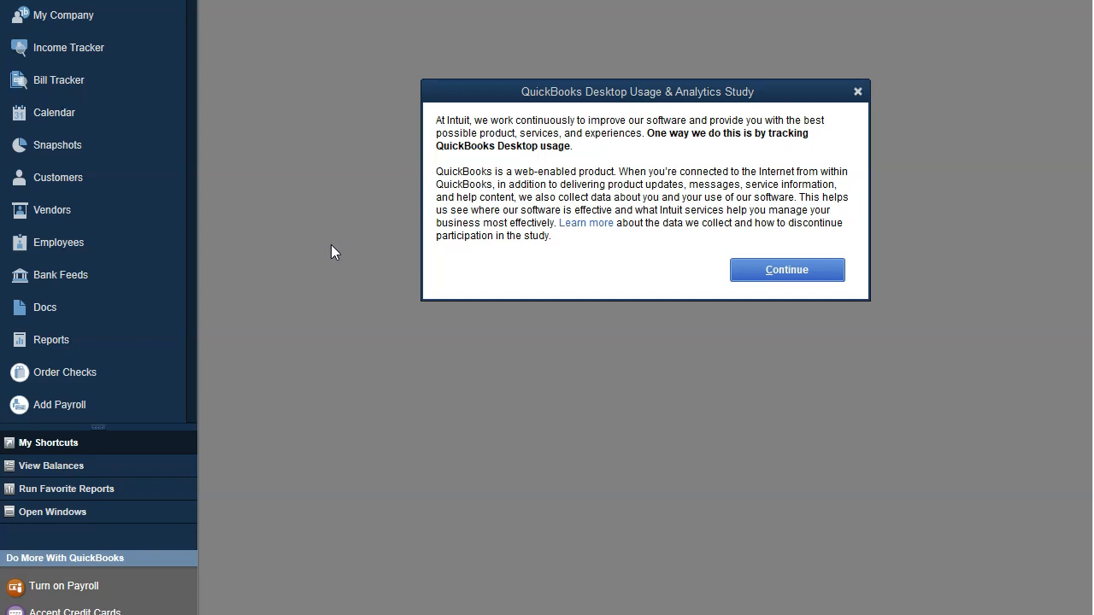
- Continue past the usage and analytics study notice and close the QuickBooks Desktop Setup window
click(488, 265)
click(767, 281)
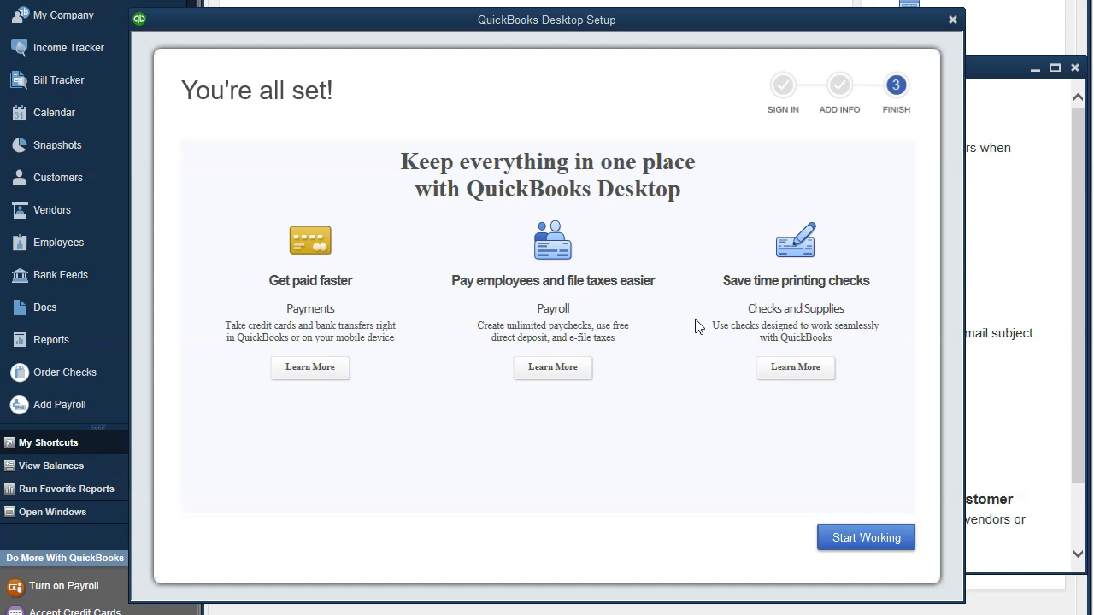
click(954, 21)
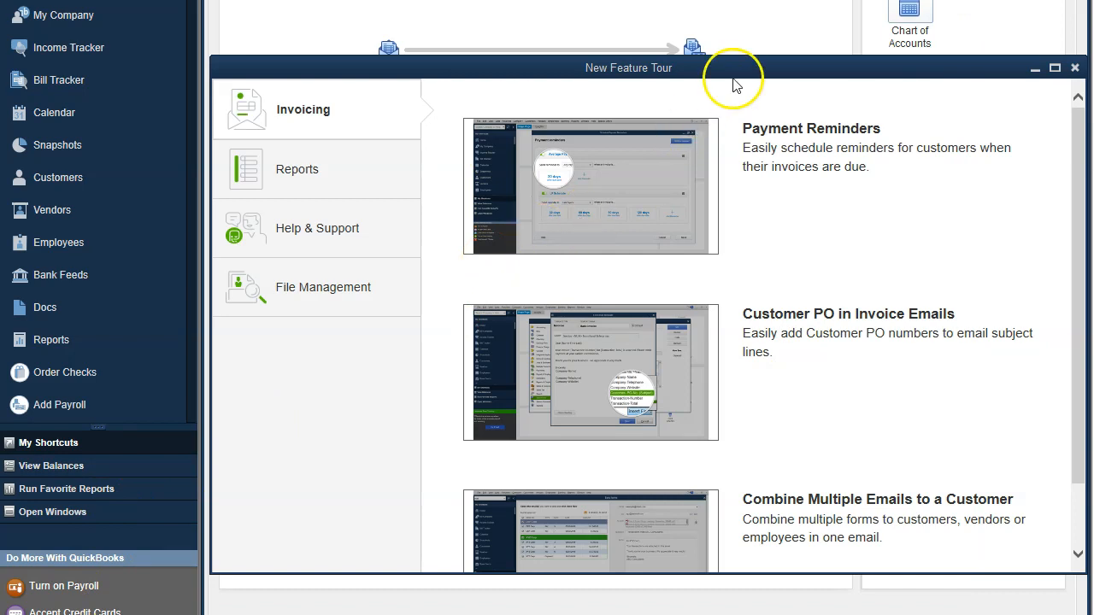
- Look through the Reports, Help & Support and File Management sections of the New Feature Tour
mouse_move(732, 70)
mouse_down()
mouse_move(709, 60)
mouse_move(733, 66)
mouse_up()
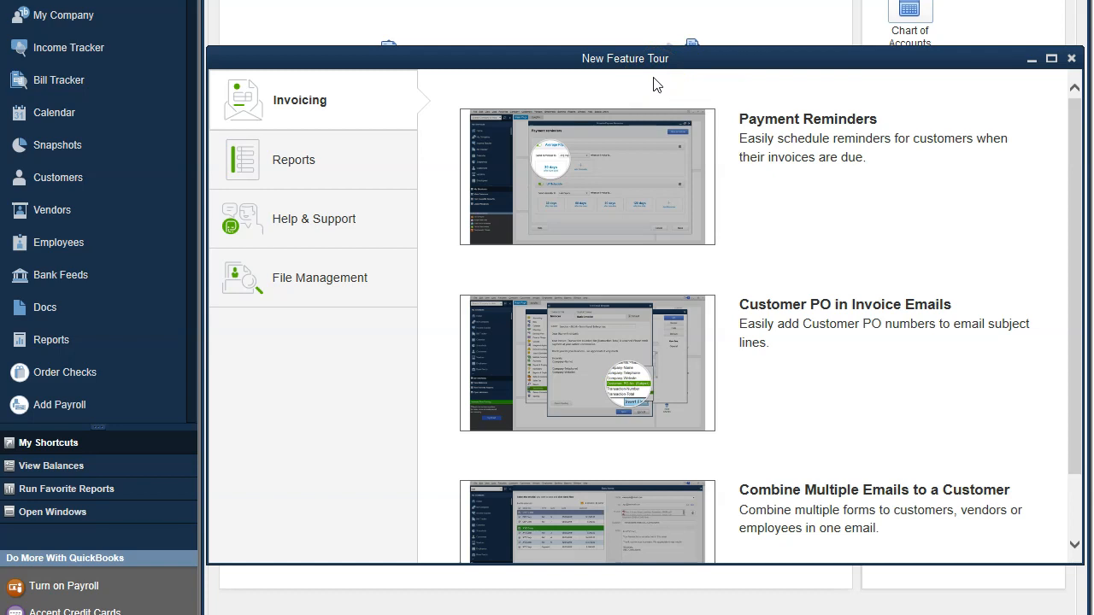
click(338, 151)
click(320, 224)
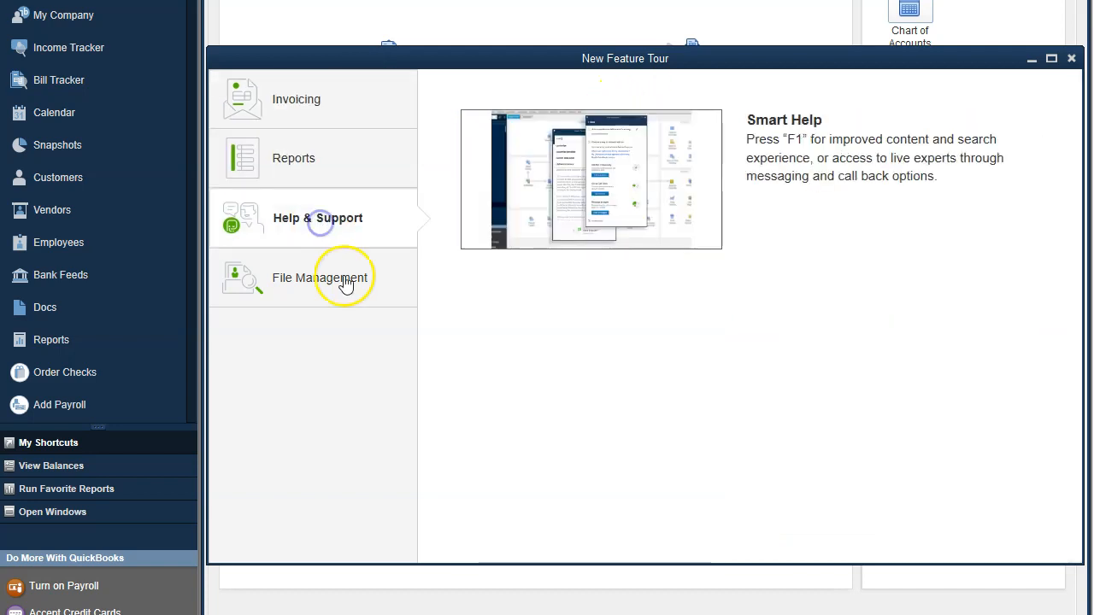
click(345, 282)
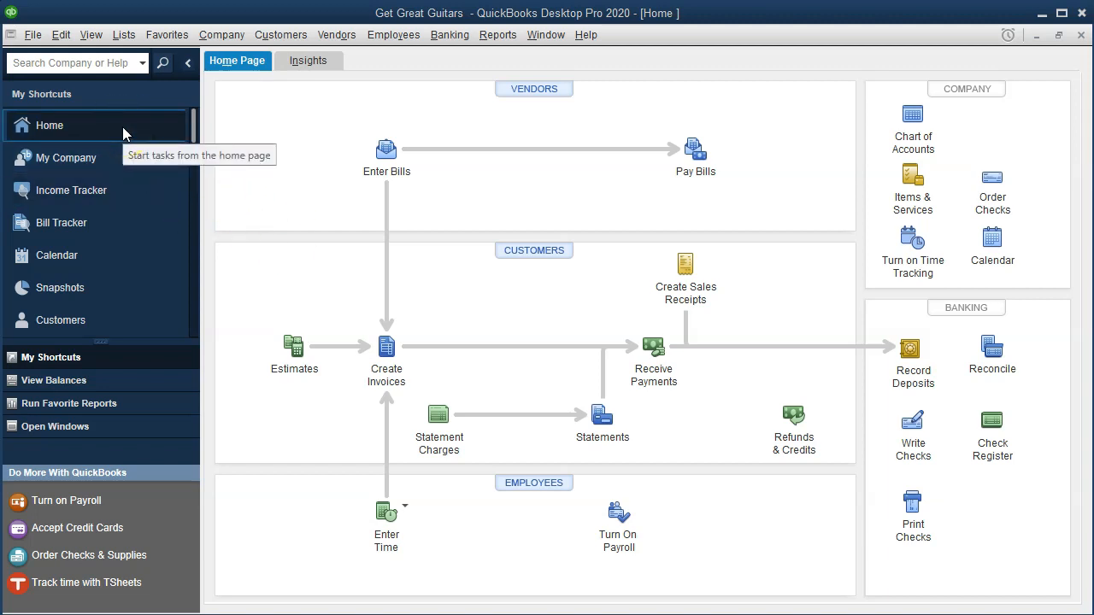
- Display the Open Window List for the new company file
click(131, 320)
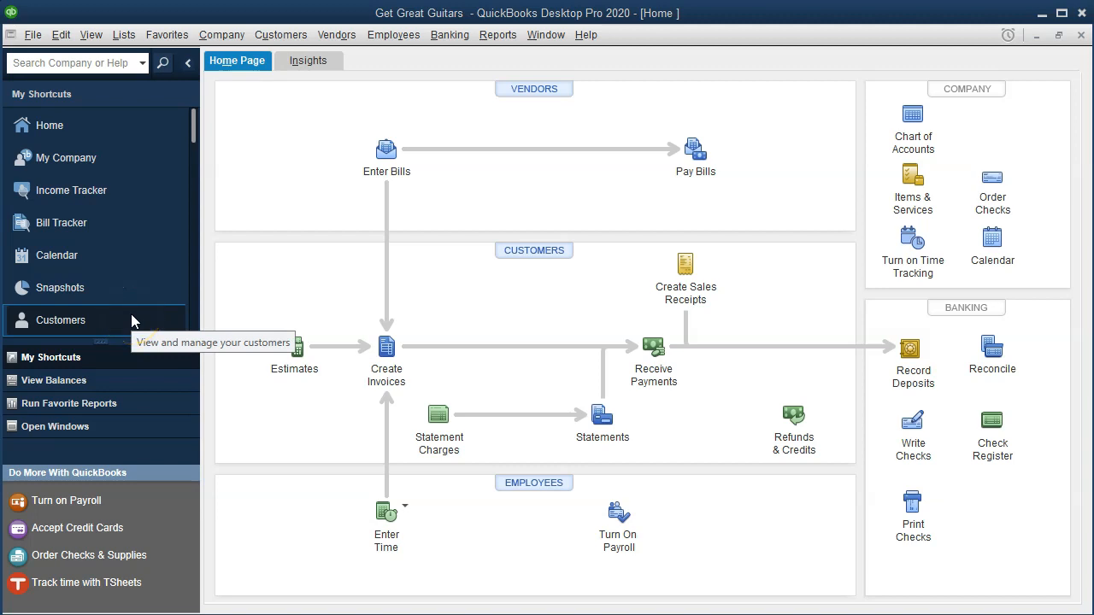
click(91, 35)
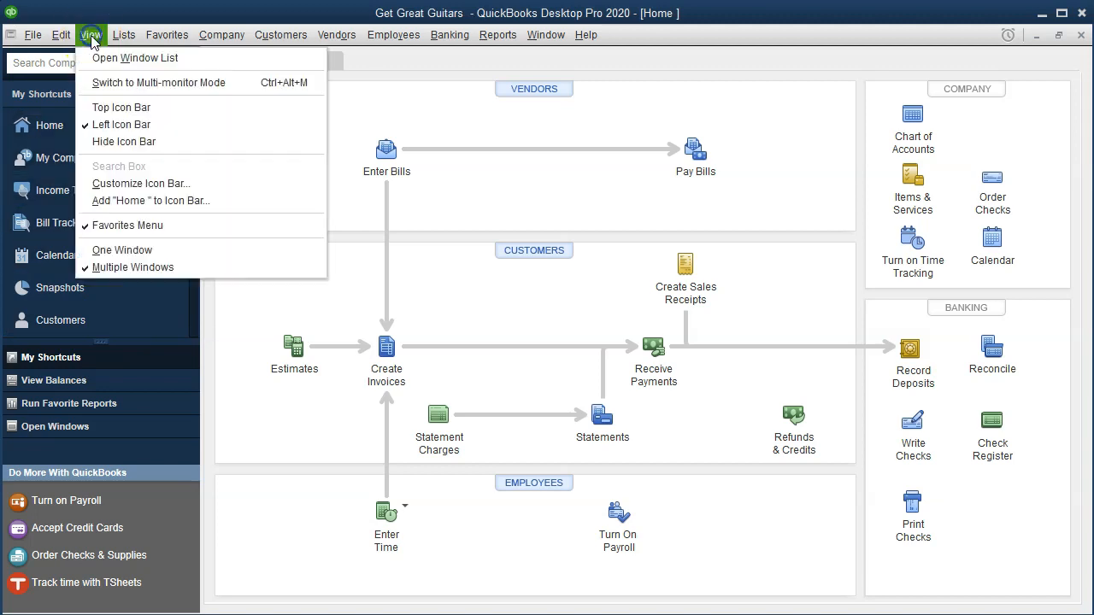
click(123, 35)
click(98, 40)
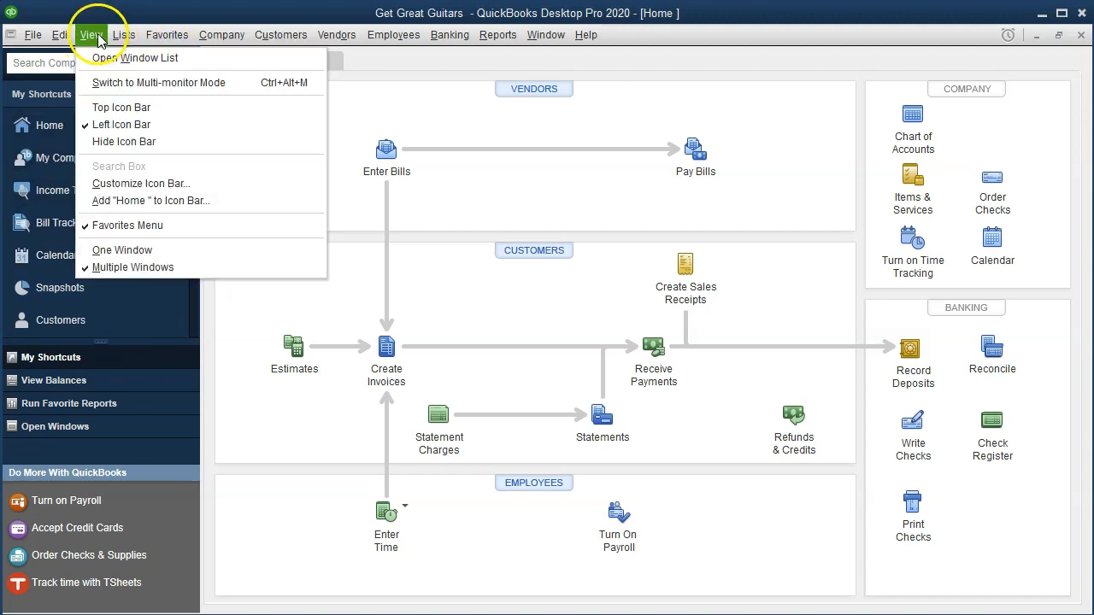
click(196, 58)
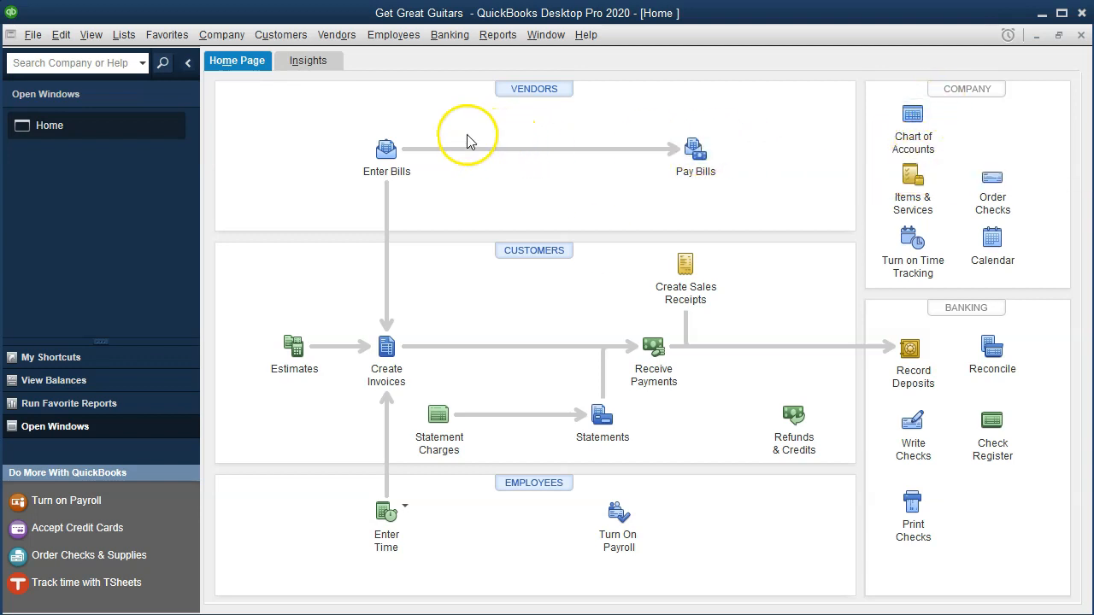
- Open the Chart of Accounts and scan through the accounts set up for the company
click(128, 38)
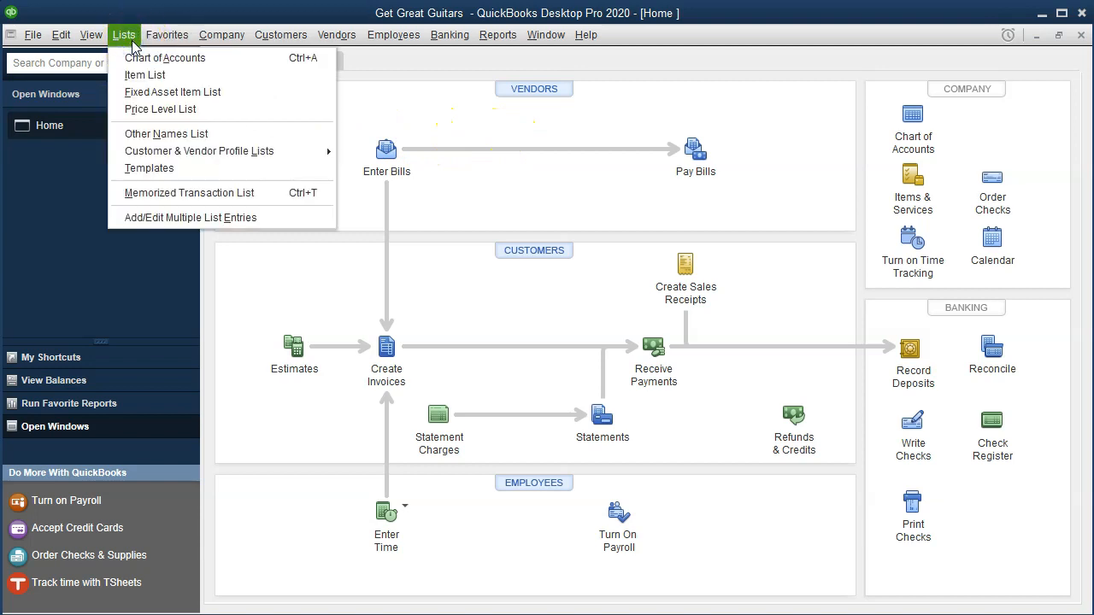
click(237, 61)
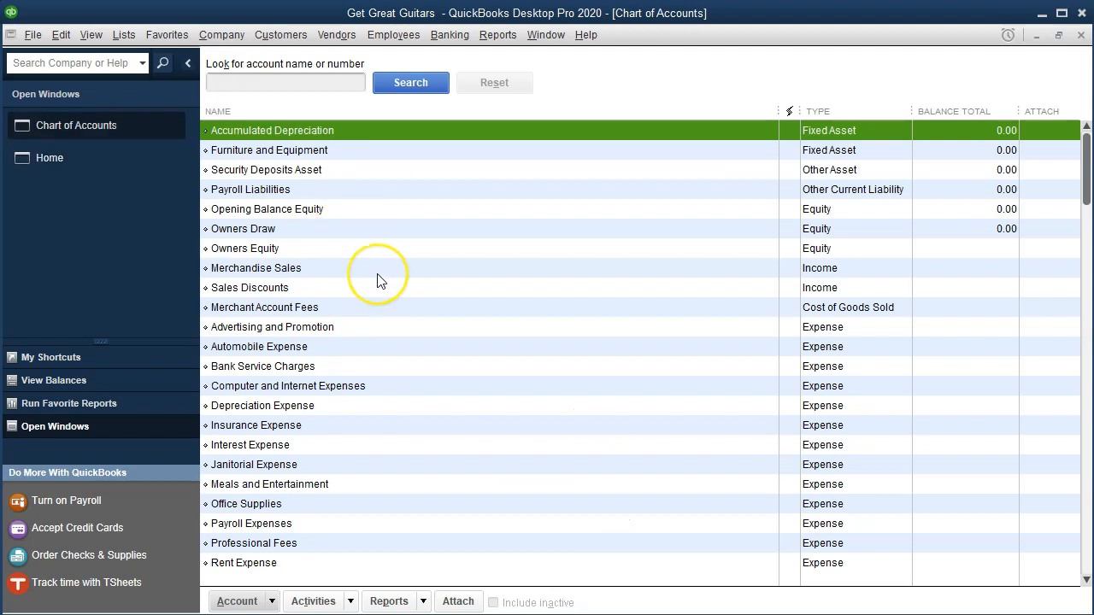
scroll(379, 278, down, 2)
scroll(379, 279, up, 2)
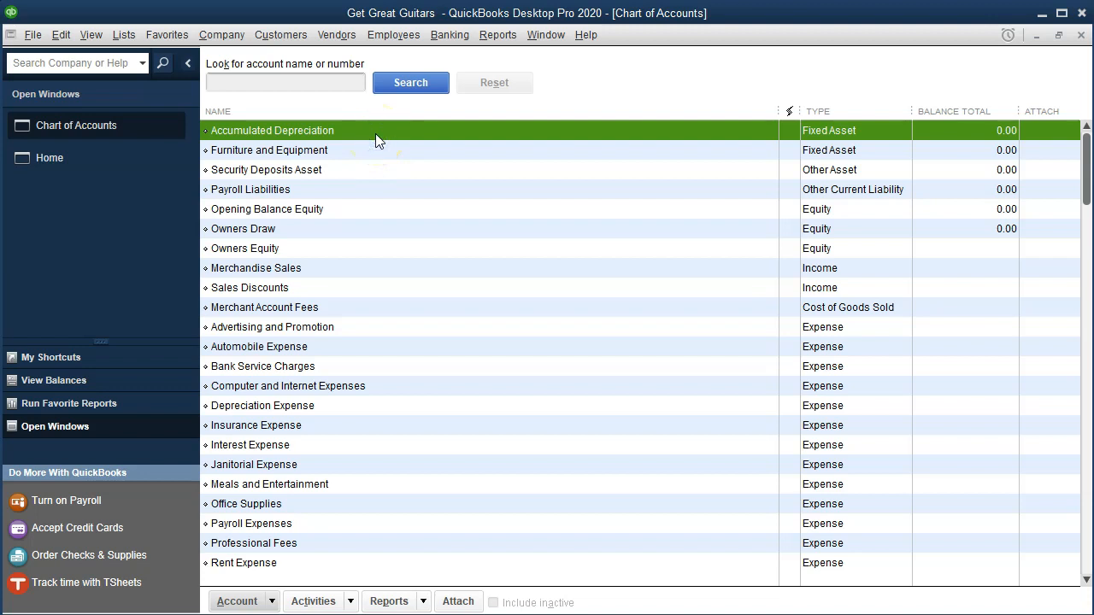
- Go through the asset, liability and equity accounts from Accumulated Depreciation to Owners Equity, examining each account's type
click(860, 133)
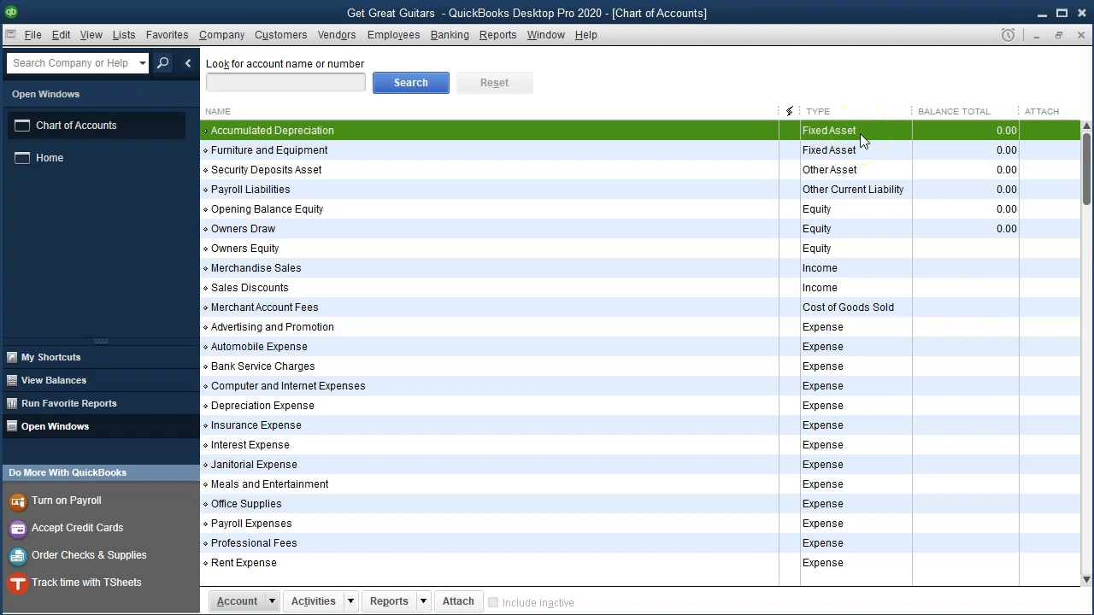
click(860, 152)
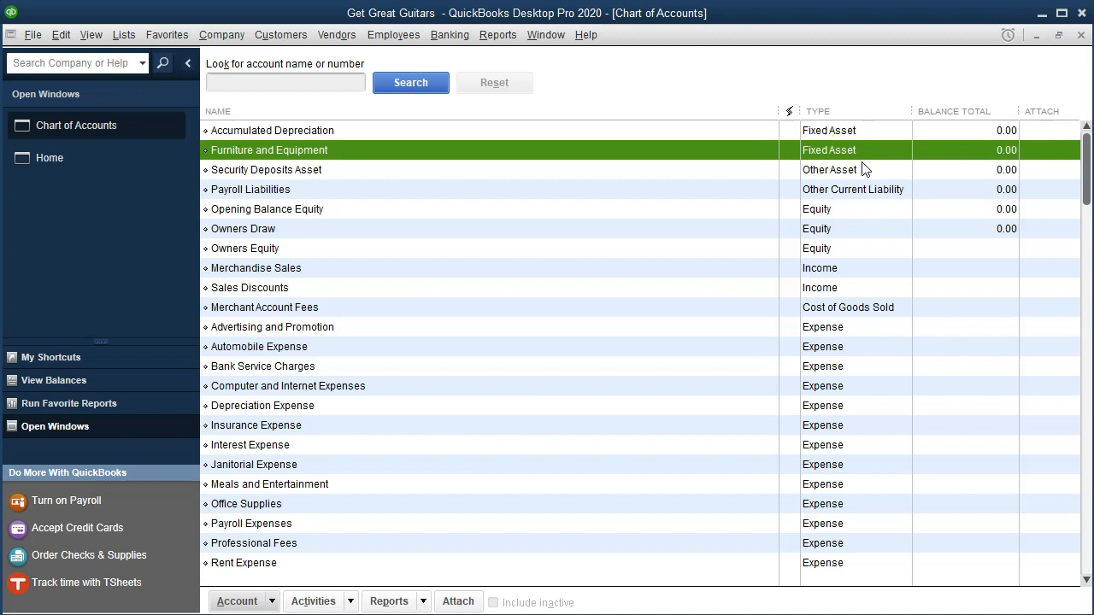
click(863, 171)
click(862, 189)
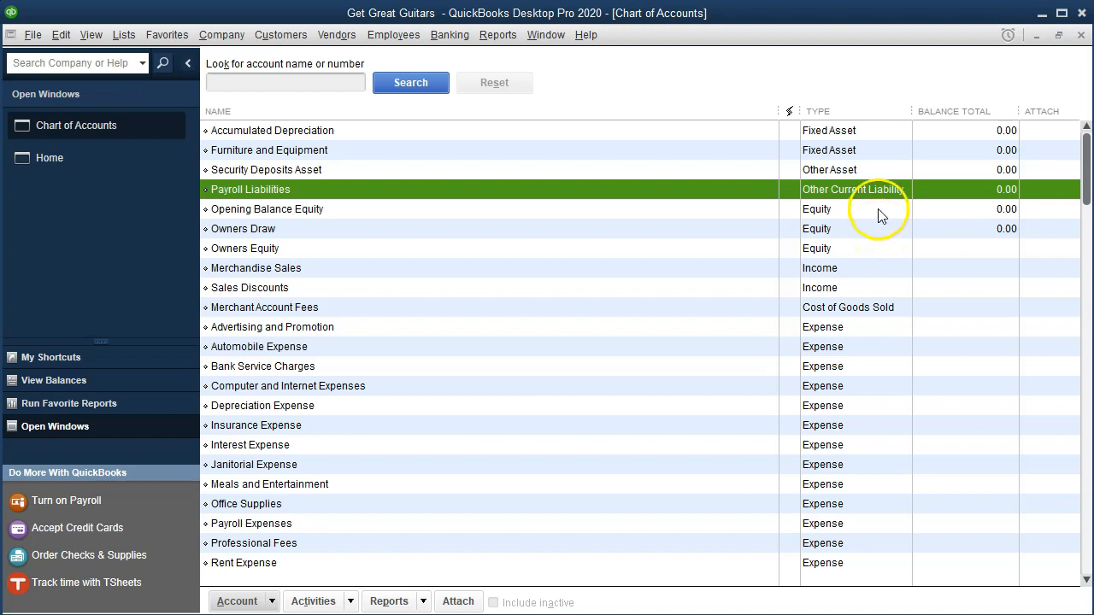
click(871, 209)
click(868, 224)
click(866, 244)
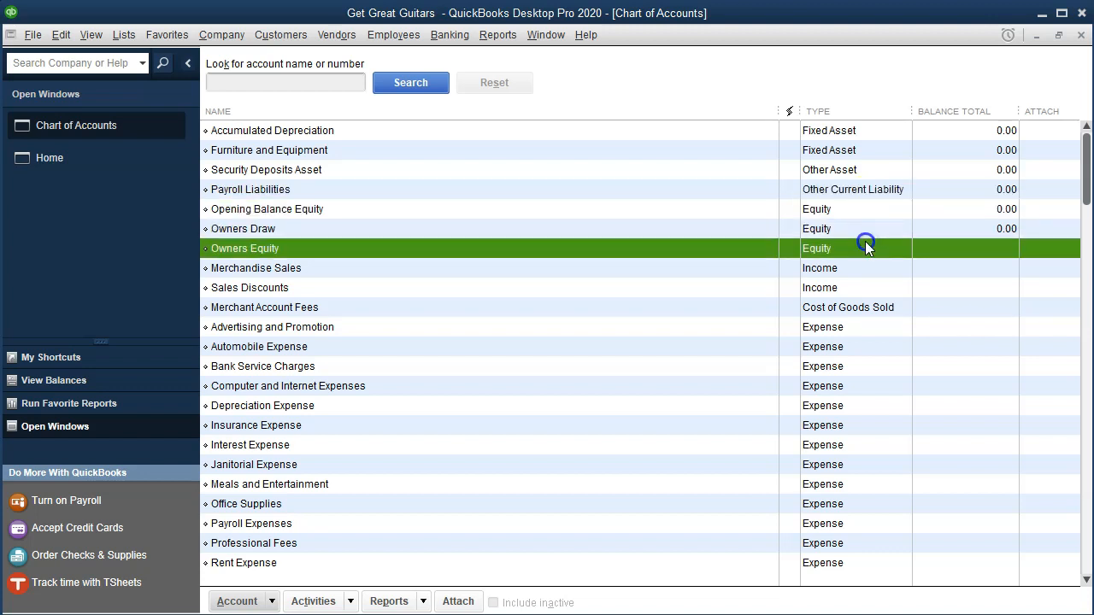
- Examine the types of the income, cost of goods sold and expense accounts from Merchandise Sales to Depreciation Expense
click(864, 267)
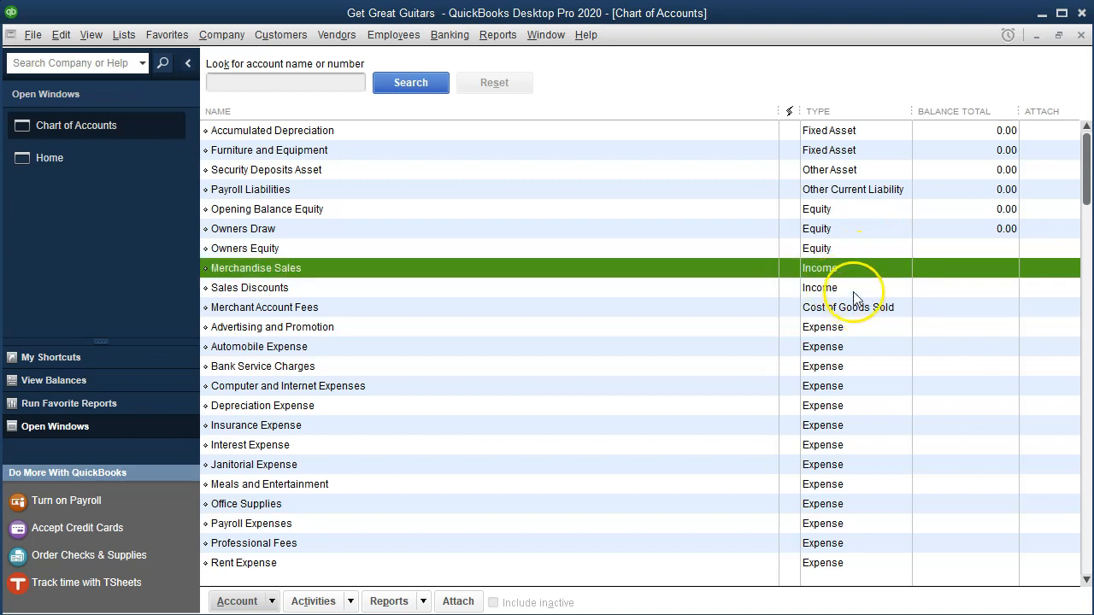
click(853, 292)
click(862, 312)
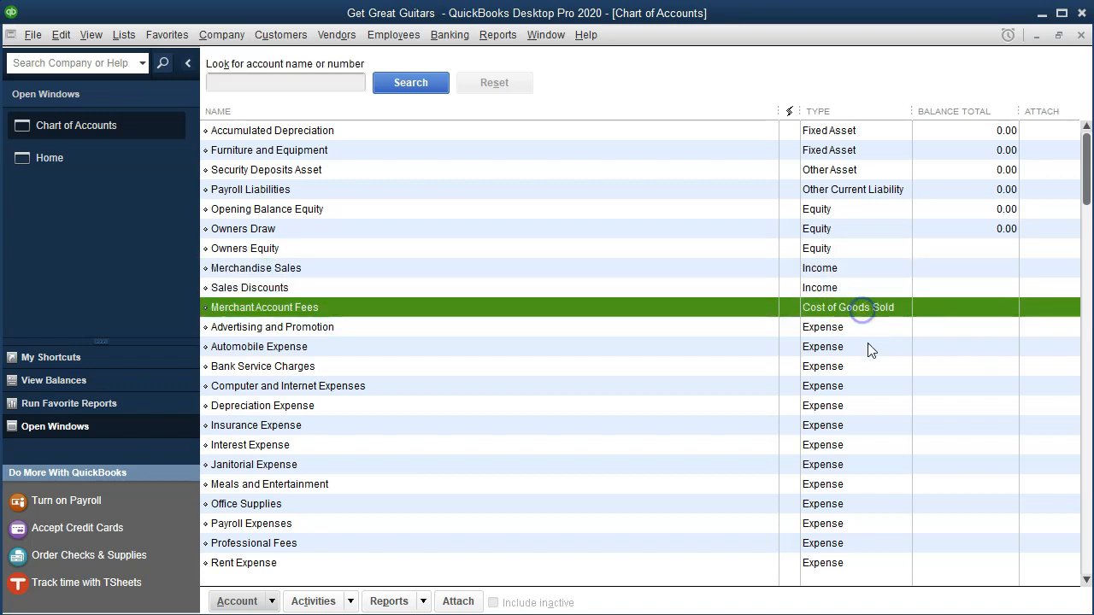
click(866, 330)
key(Down)
key(Down)
key(Down)
key(Down)
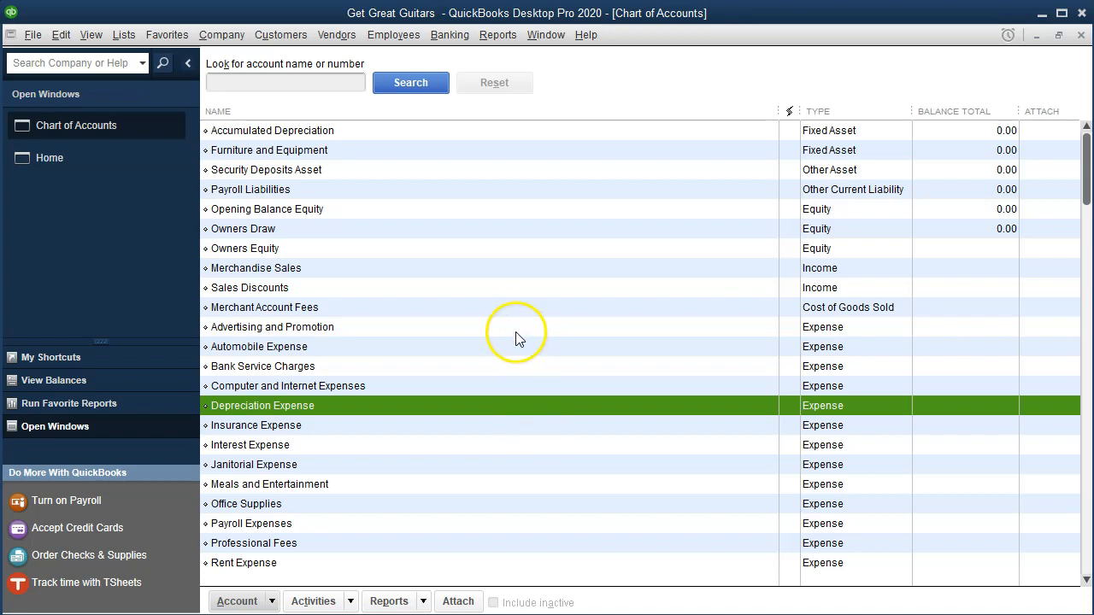
click(459, 270)
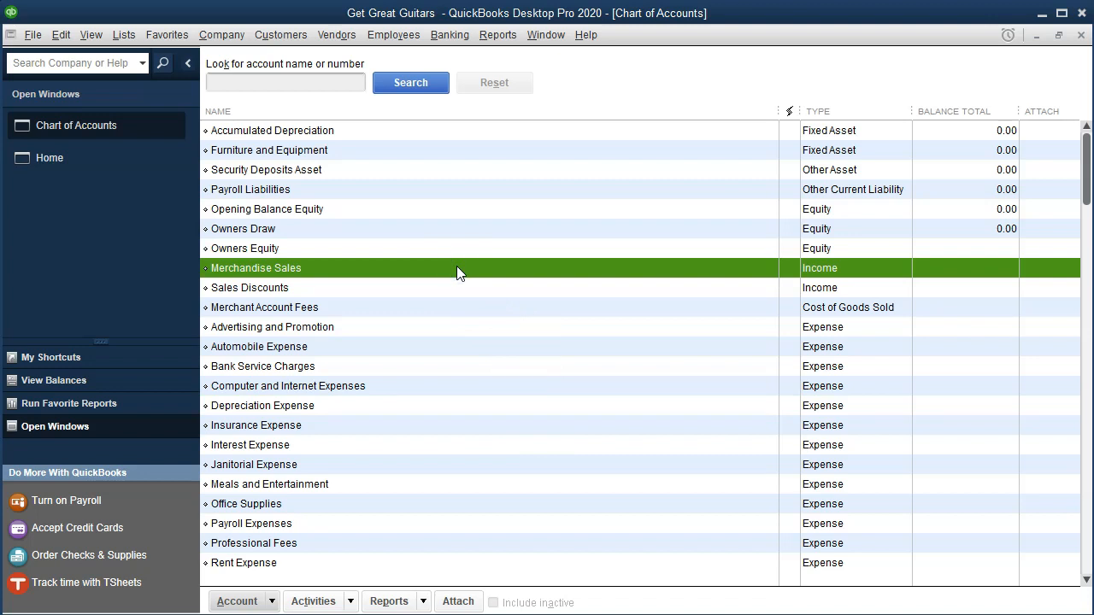
key(Down)
key(Down)
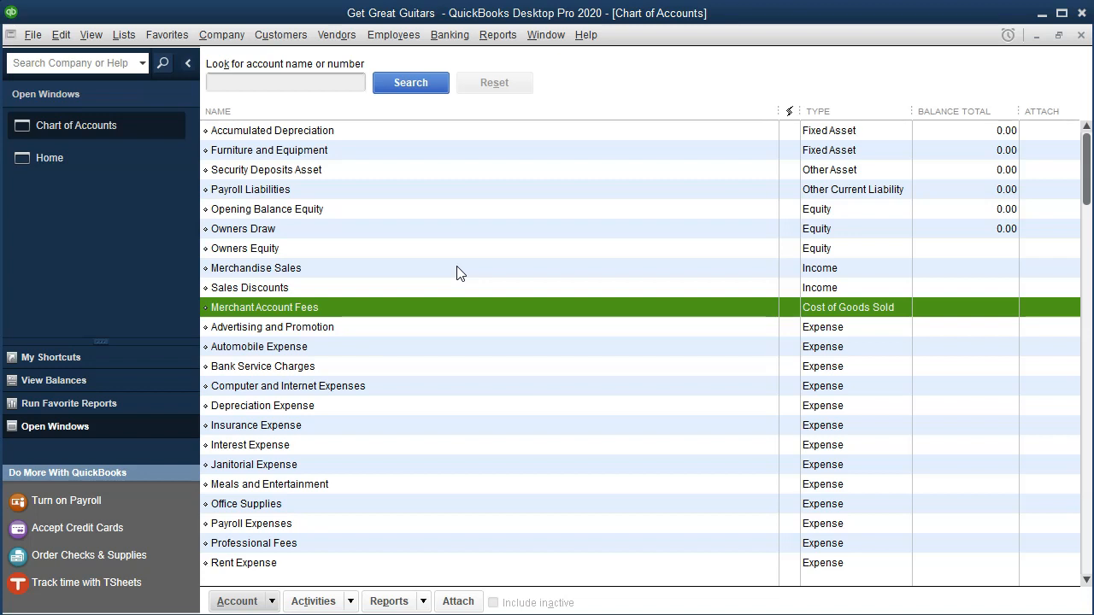
click(373, 271)
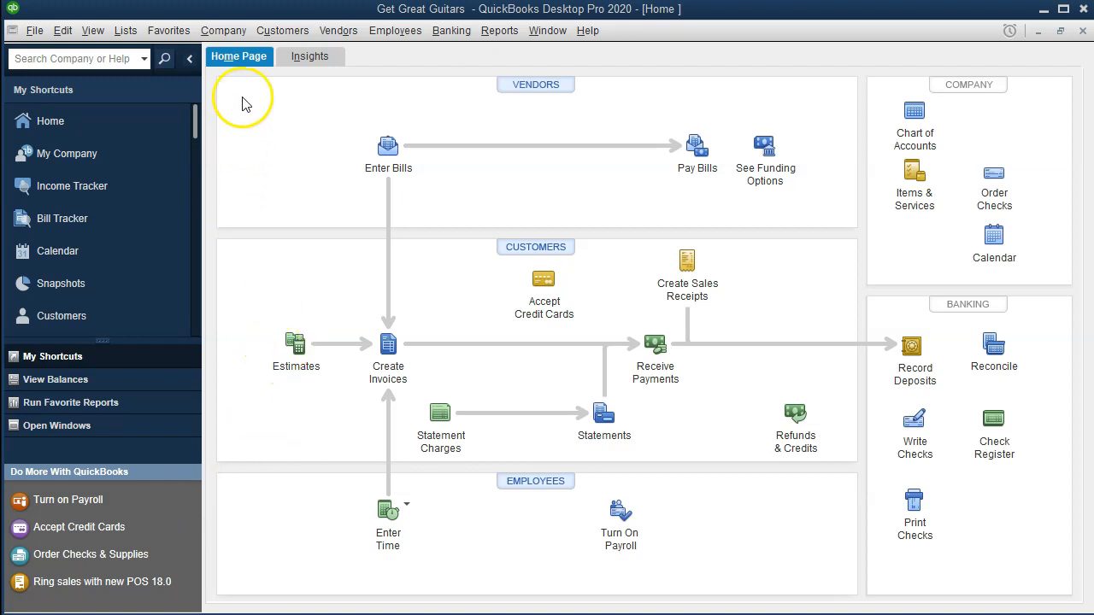
- Open the Change Your Password window for the company file's Admin user
click(224, 30)
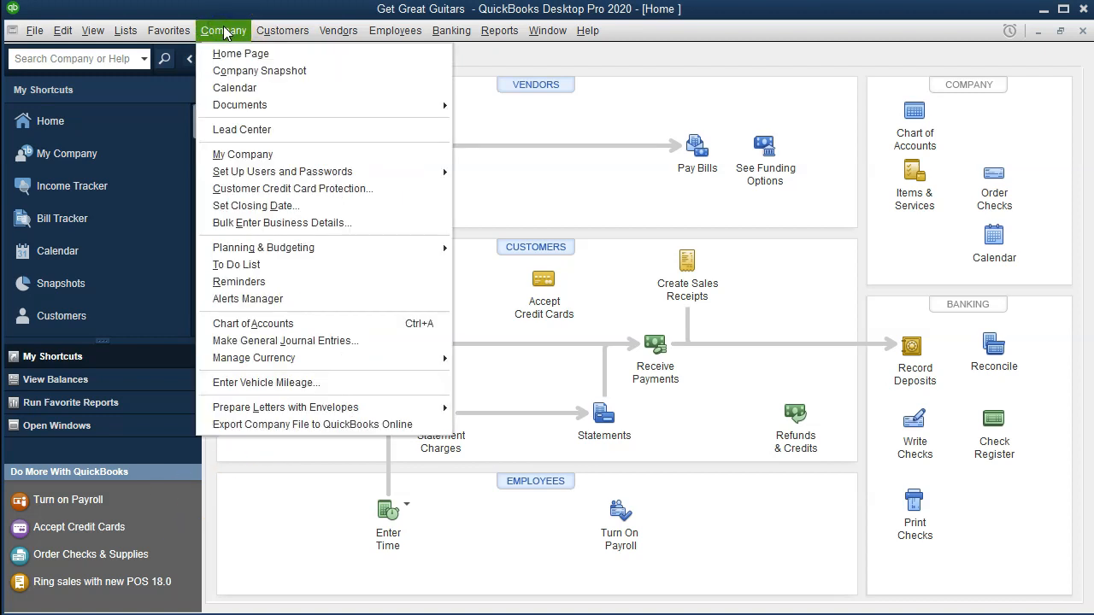
mouse_move(290, 172)
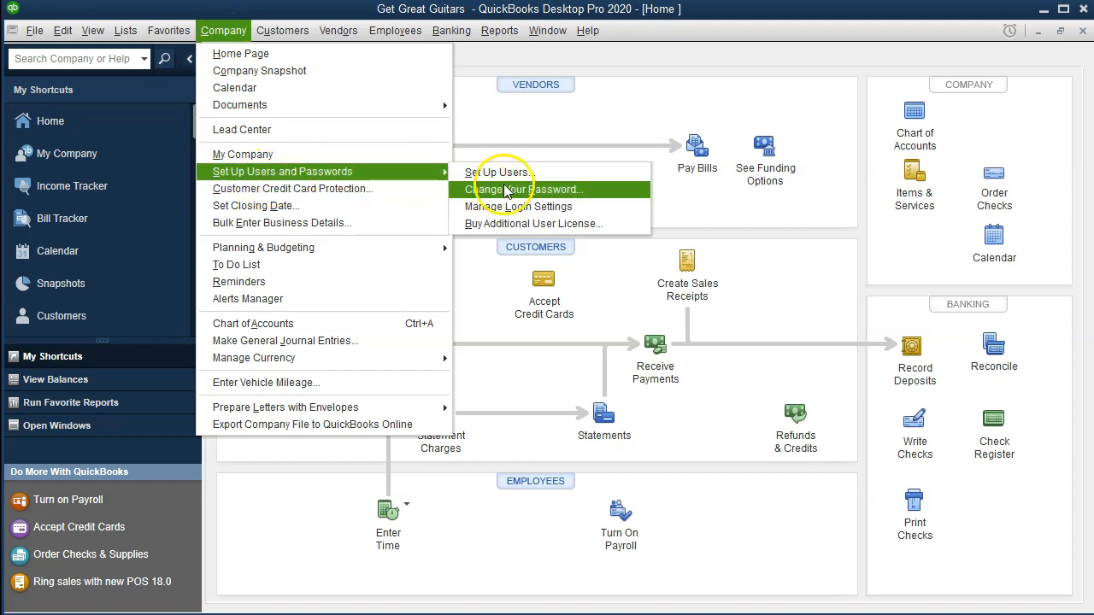
click(592, 189)
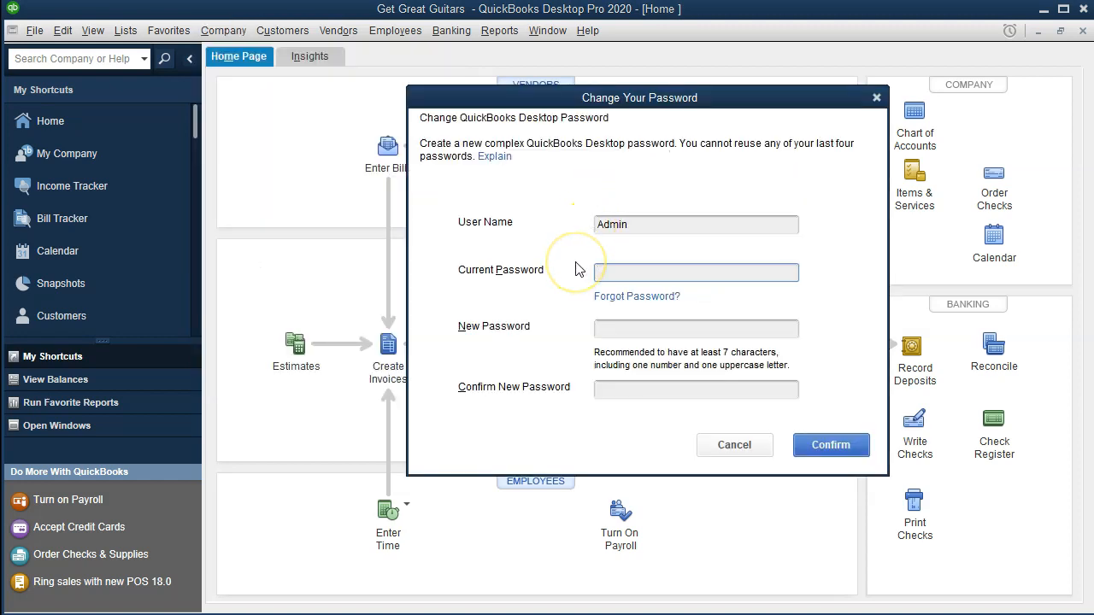